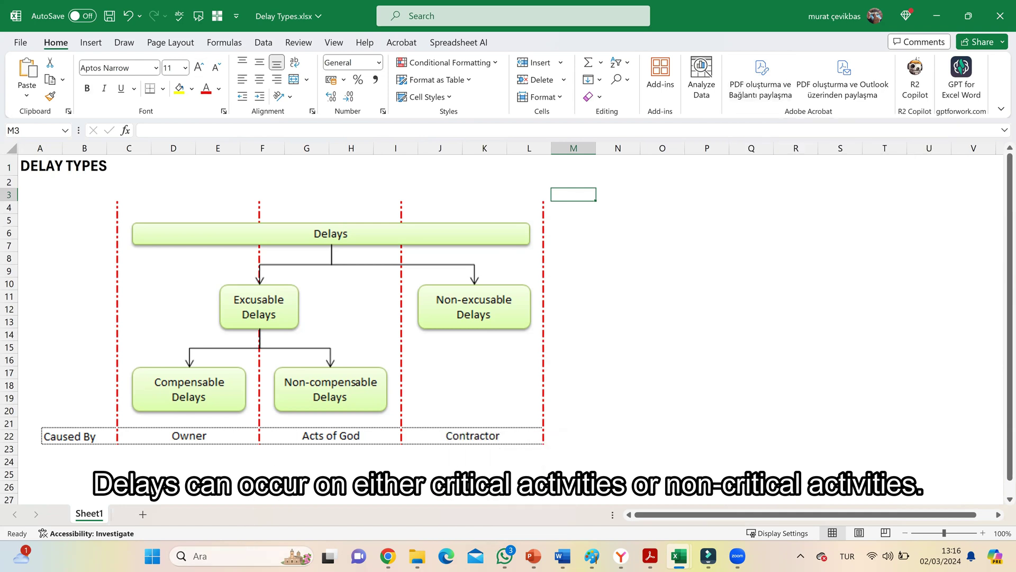
# Label cell A27 'Project A' below the delay types diagram.
pyautogui.click(281, 487)
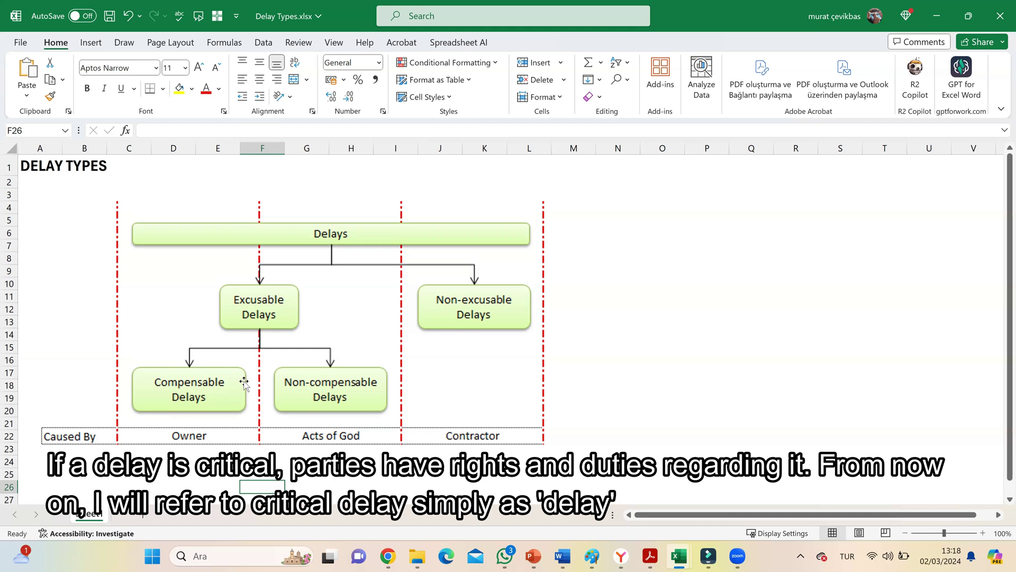
pyautogui.click(304, 239)
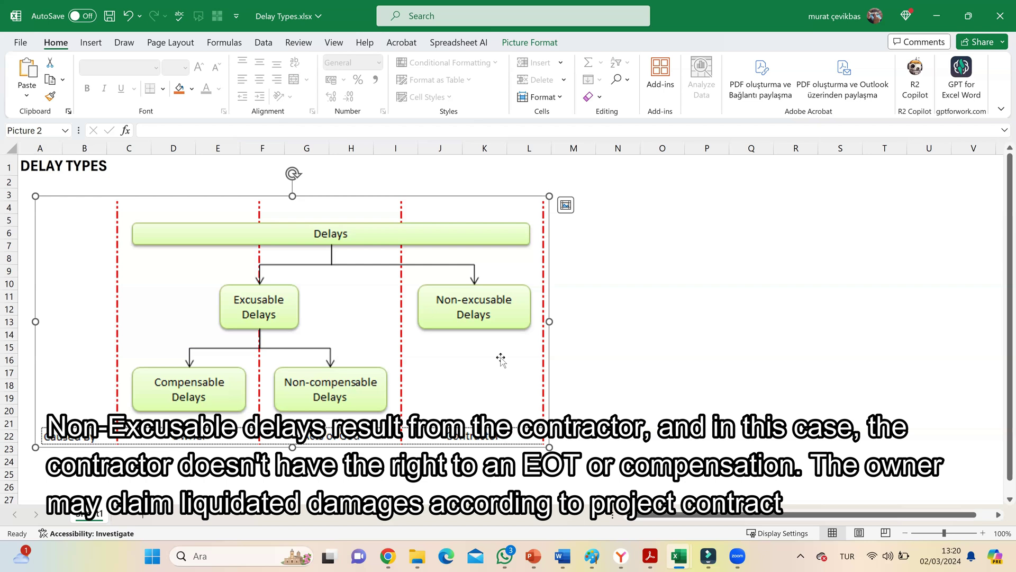
pyautogui.scroll(-3, 73, 412)
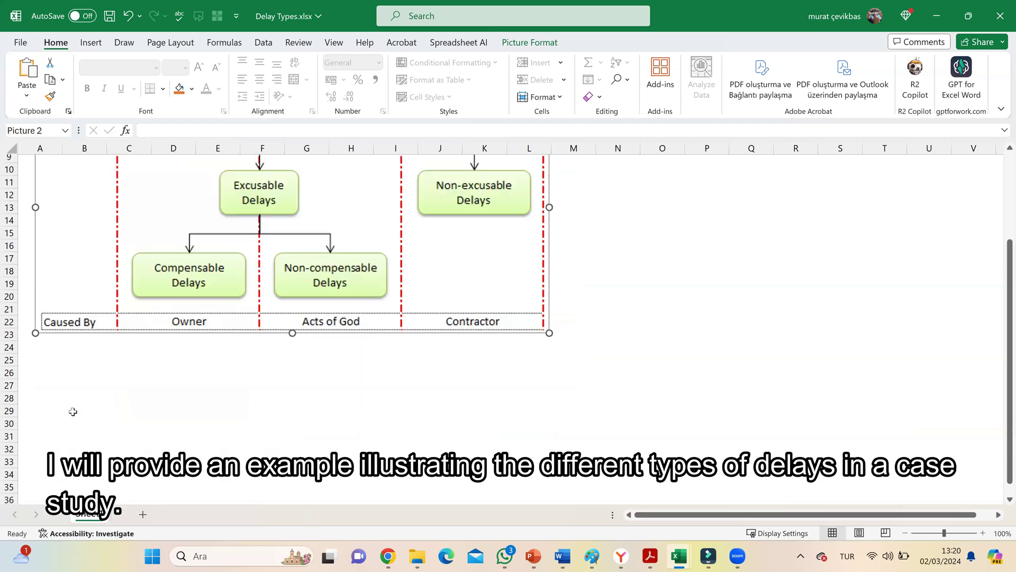
pyautogui.click(59, 391)
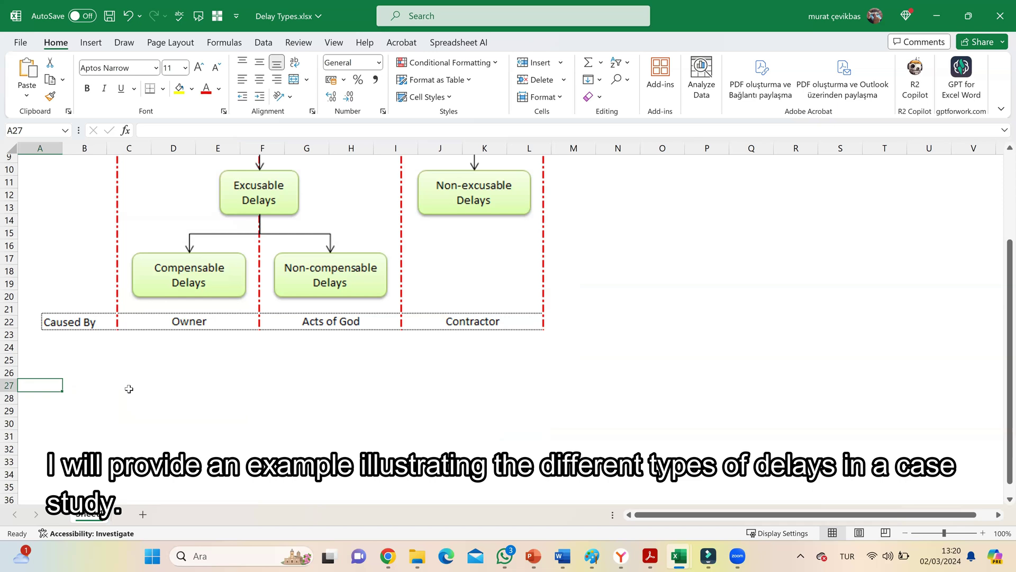
pyautogui.write('pR')
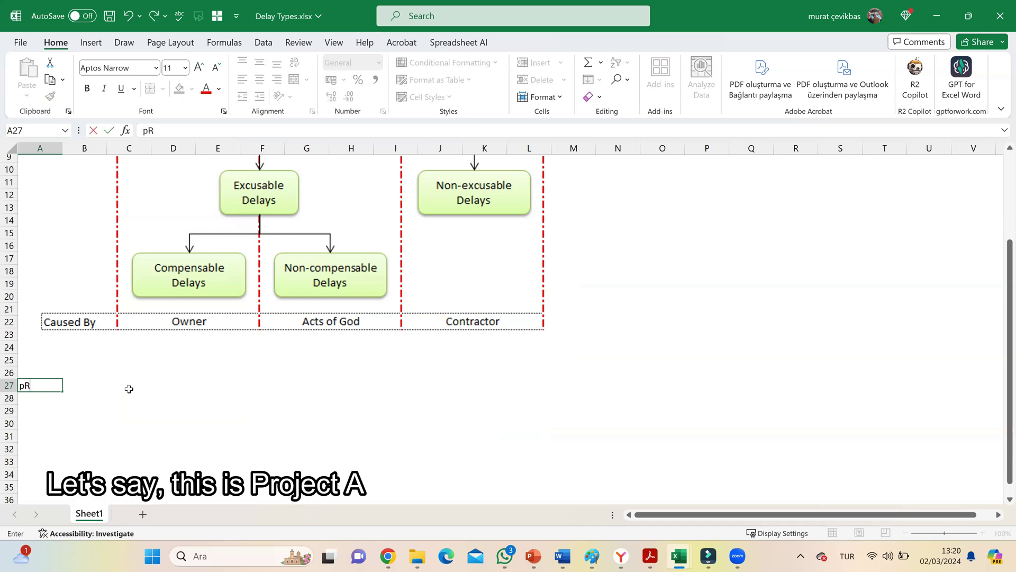
pyautogui.write('OJECT A')
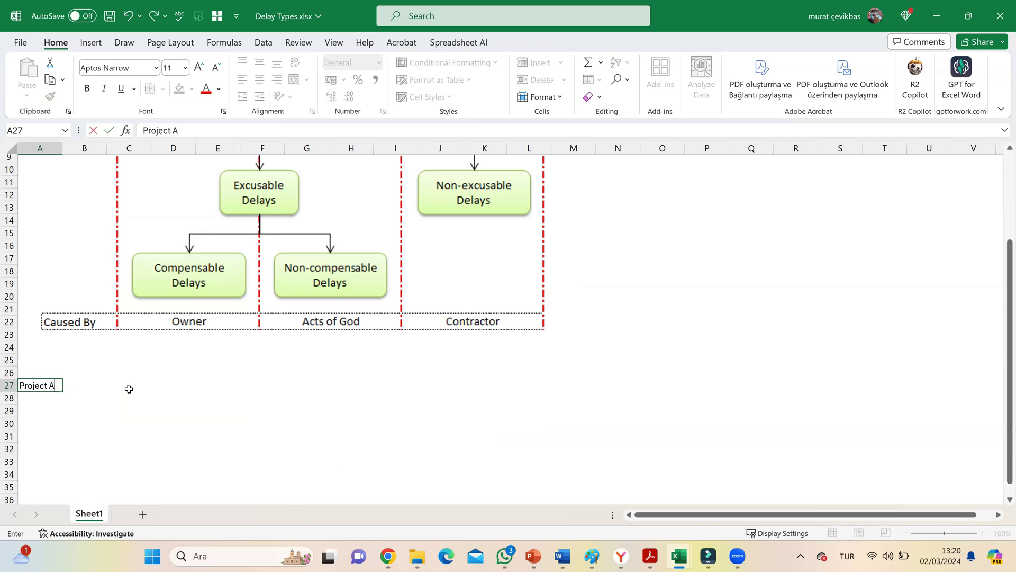
pyautogui.press('Return')
pyautogui.press('Return')
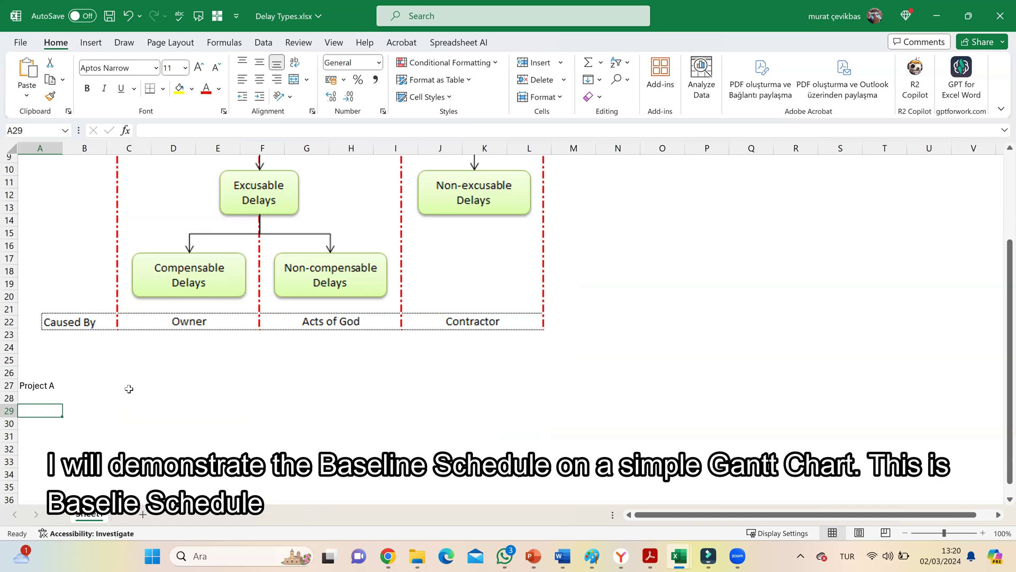
# Enter 'Baseline Schedule' in cell A29.
pyautogui.write('Va')
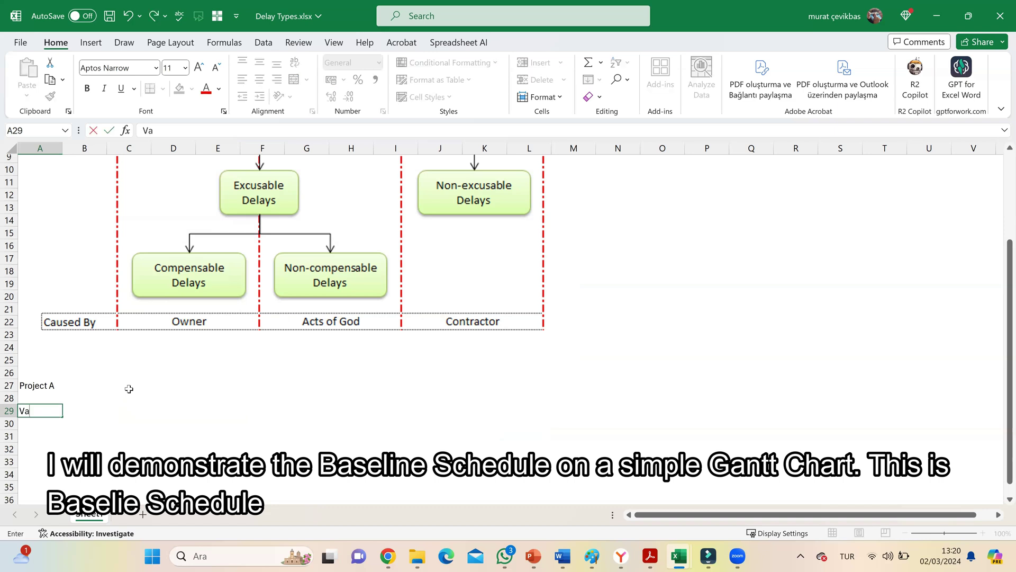
pyautogui.press('BackSpace')
pyautogui.press('BackSpace')
pyautogui.write('Baseline Schedule')
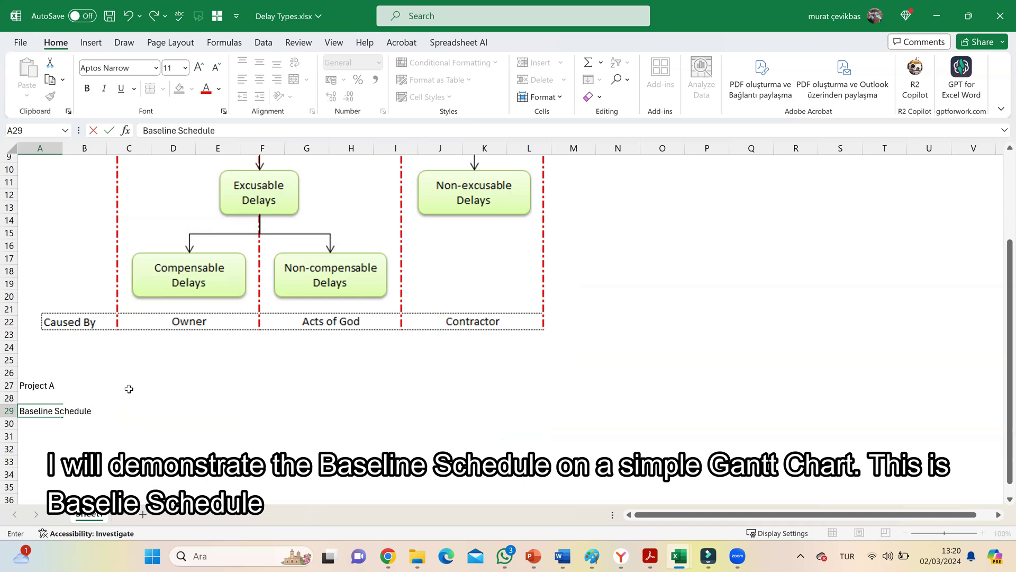
pyautogui.click(129, 390)
# Number the months 1 to 10 across row 28, from C28 to L28.
pyautogui.write('1')
pyautogui.press('Tab')
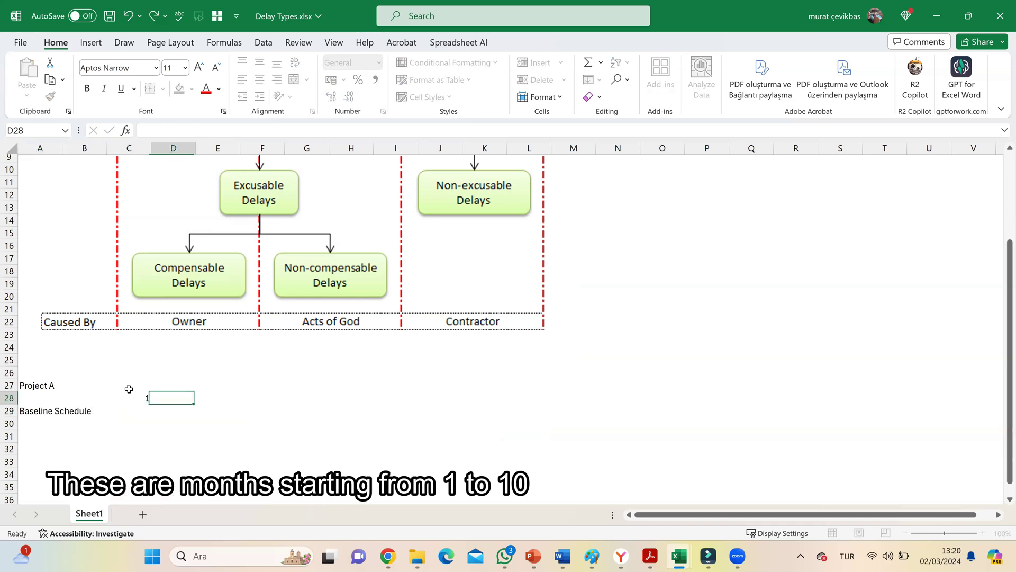
pyautogui.write('2')
pyautogui.press('Tab')
pyautogui.click(129, 390)
pyautogui.hotkey('shift', 'Right')
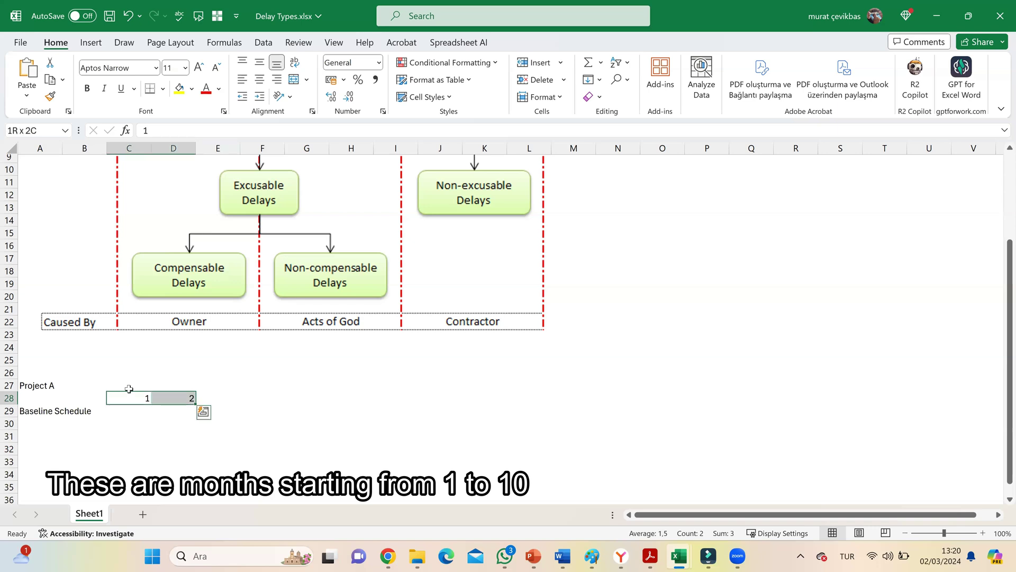
pyautogui.moveTo(195, 404); pyautogui.dragTo(550, 408)
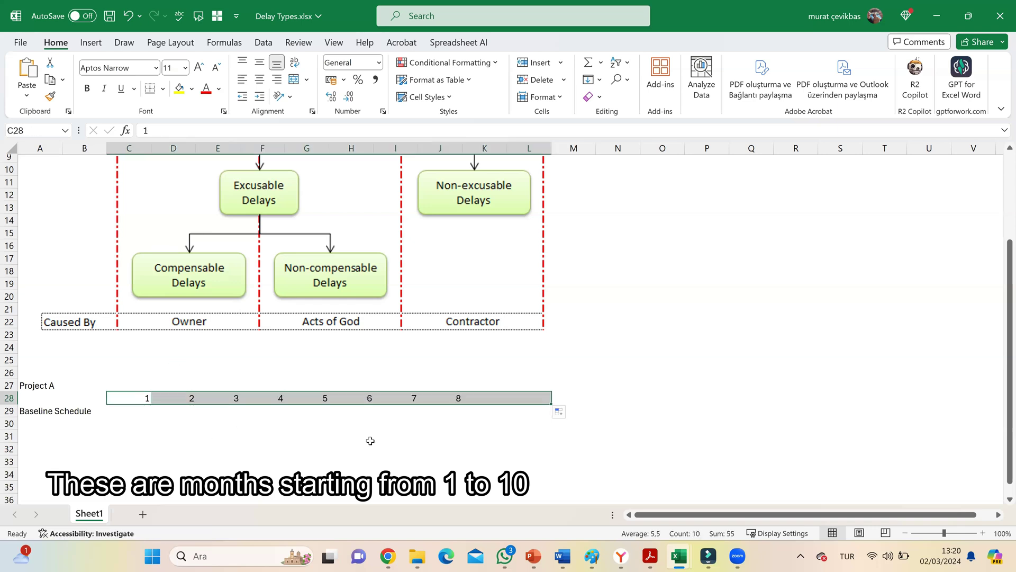
# Apply All Borders to the schedule grid A28:L29.
pyautogui.moveTo(40, 398); pyautogui.dragTo(550, 411)
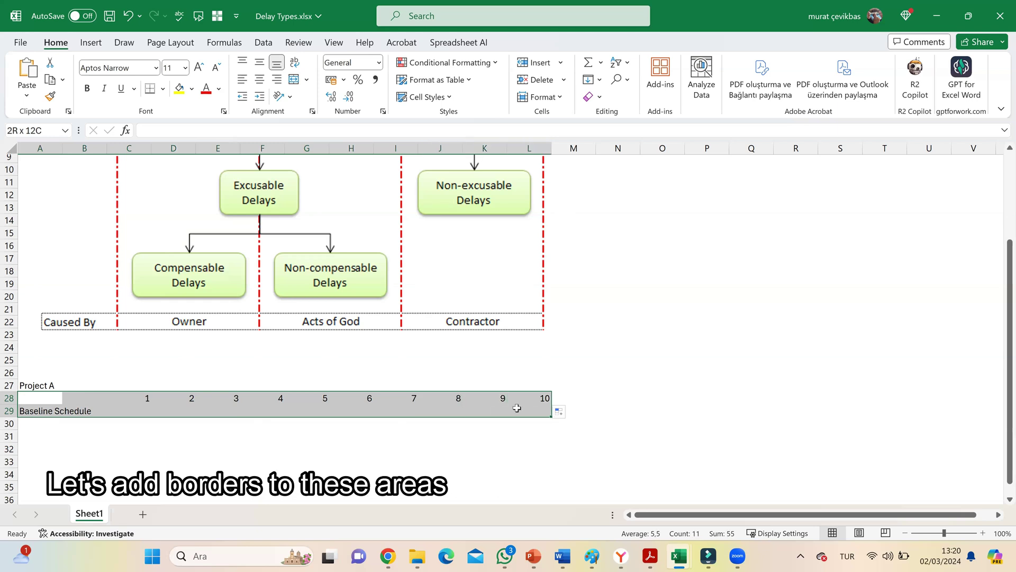
pyautogui.click(164, 89)
pyautogui.click(174, 226)
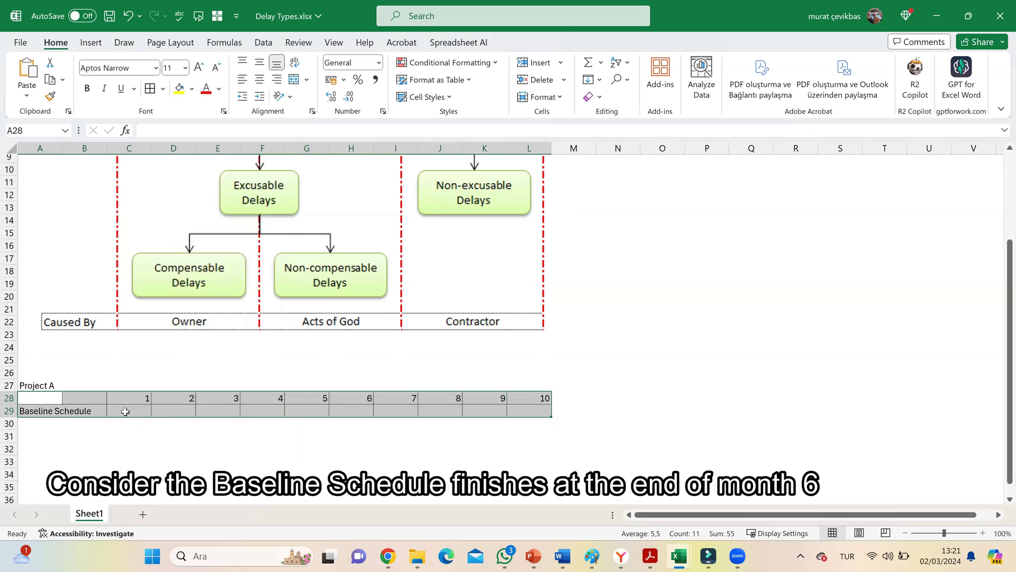
# Shade baseline months 1–6 (C29:H29) dark blue.
pyautogui.moveTo(127, 410); pyautogui.dragTo(362, 412)
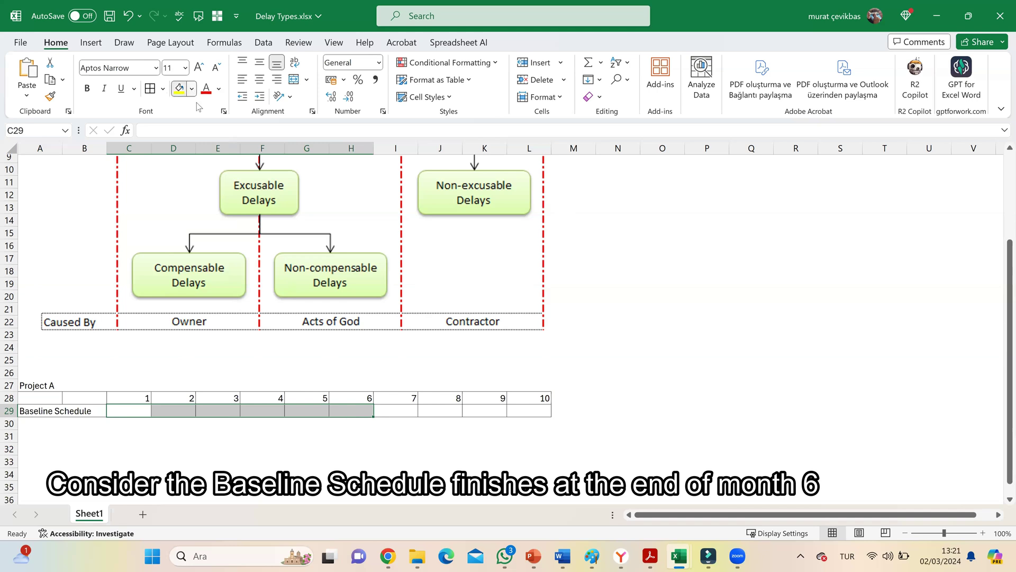
pyautogui.click(192, 89)
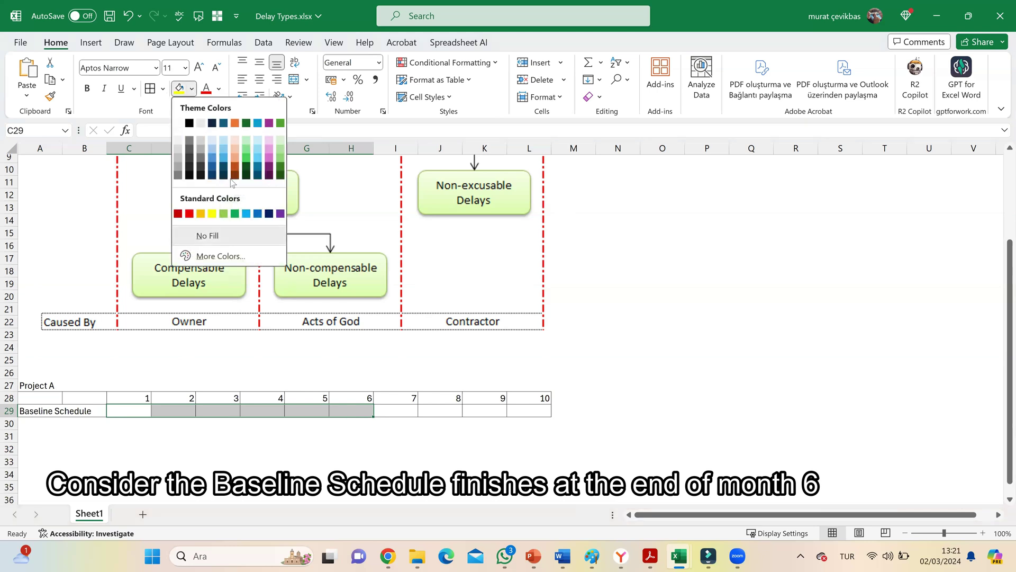
pyautogui.click(258, 213)
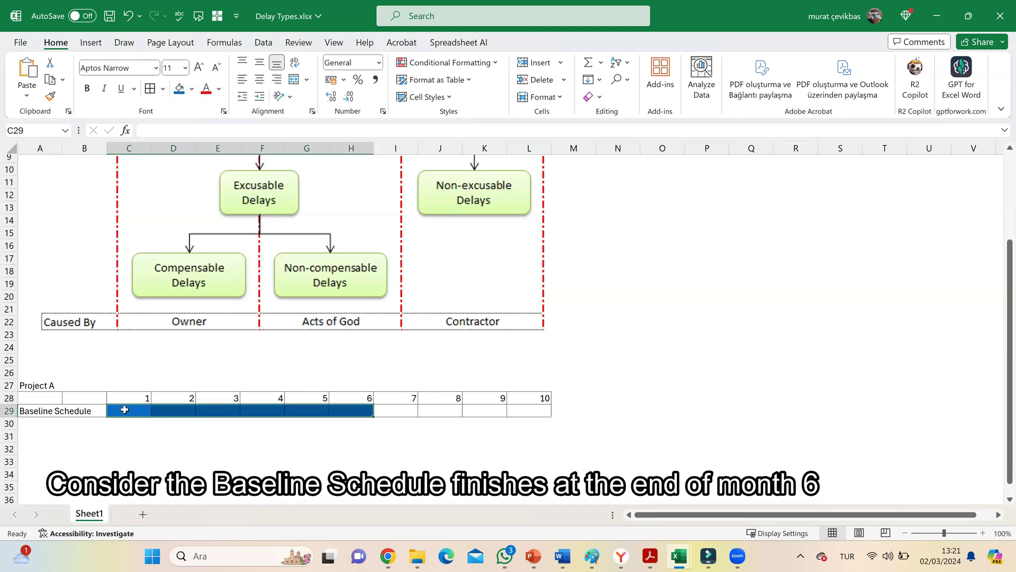
pyautogui.moveTo(119, 378); pyautogui.dragTo(366, 456)
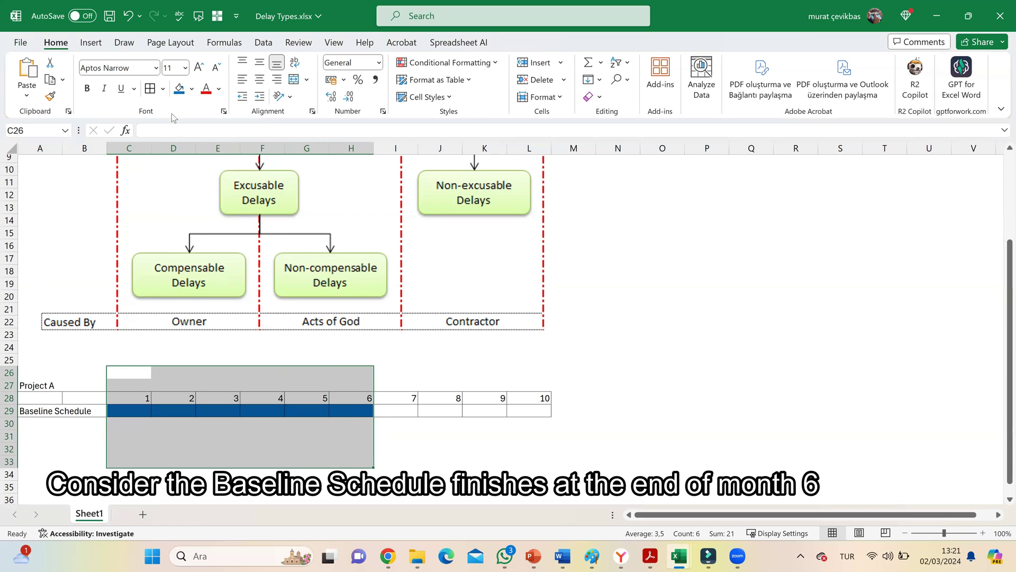
# Add left and right border lines to the months 1–6 block.
pyautogui.click(162, 89)
pyautogui.click(161, 174)
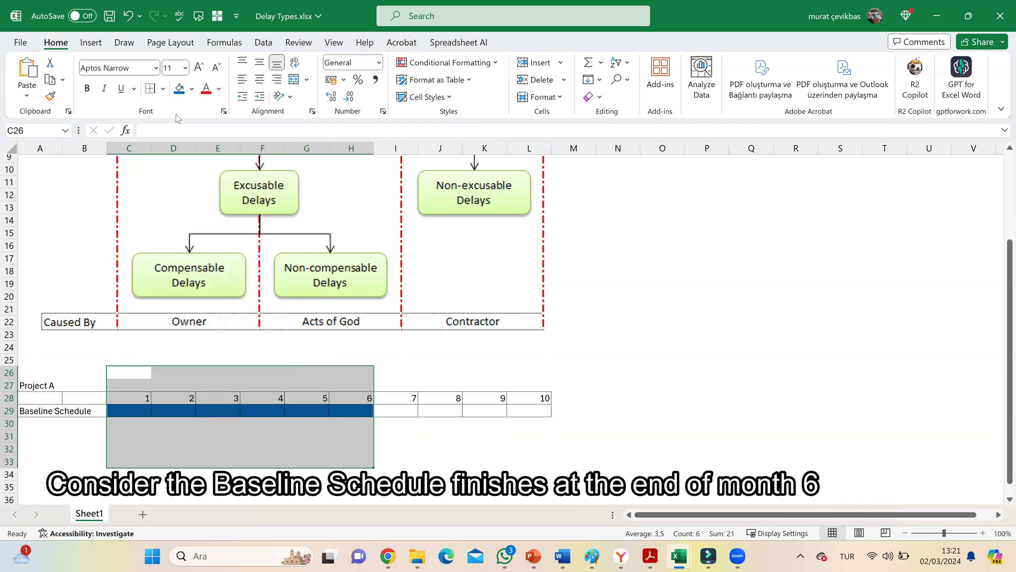
pyautogui.click(162, 88)
pyautogui.click(175, 164)
# Move Project A down to A28 and make month row 28 bold.
pyautogui.click(127, 382)
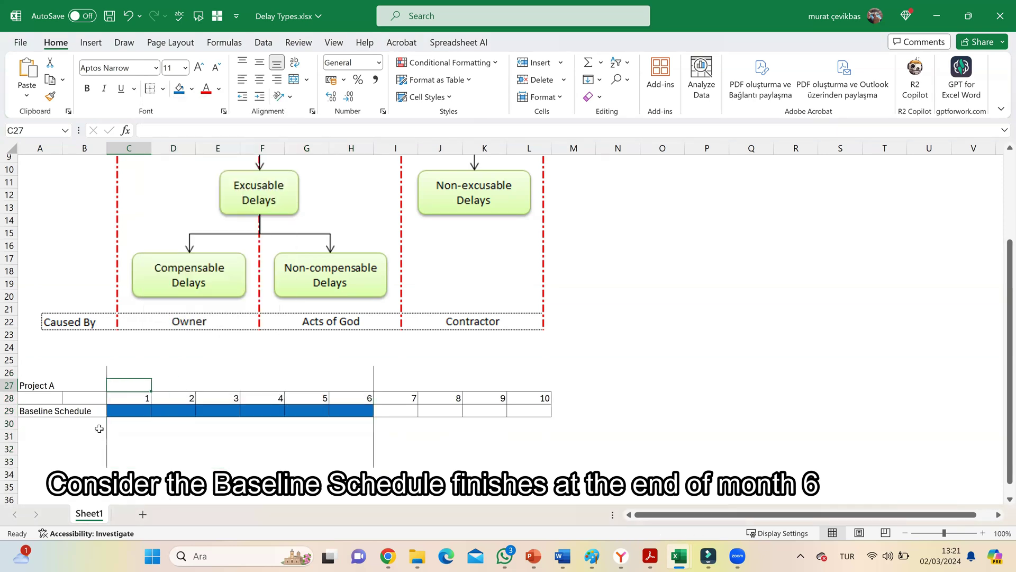
pyautogui.click(60, 386)
pyautogui.doubleClick(58, 387)
pyautogui.moveTo(60, 386)
pyautogui.mouseDown()
pyautogui.moveTo(53, 431)
pyautogui.moveTo(65, 397)
pyautogui.mouseUp()
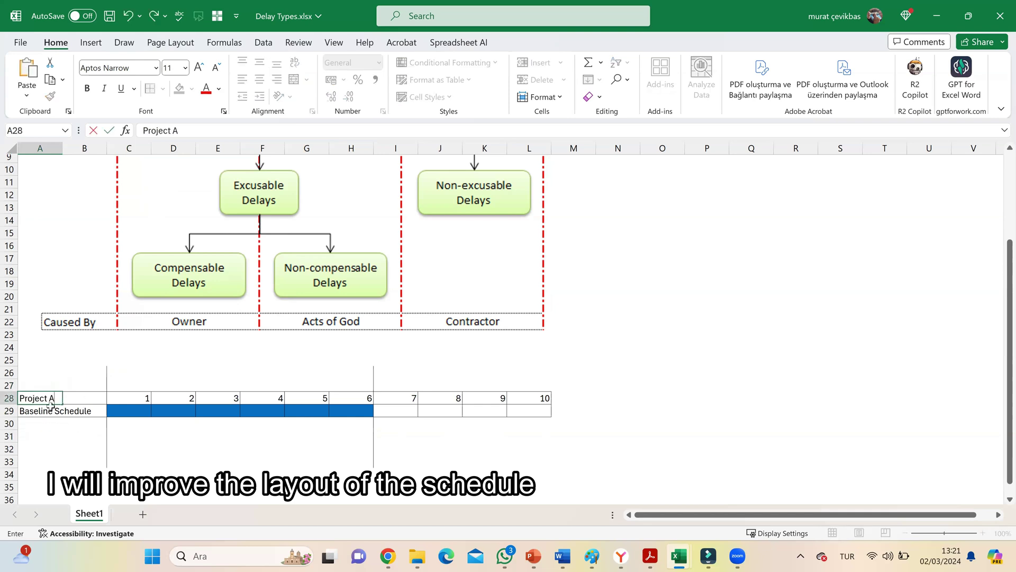
pyautogui.click(9, 398)
pyautogui.click(86, 88)
# Delete the empty cells B26:B32, shifting cells left.
pyautogui.click(85, 372)
pyautogui.moveTo(85, 372); pyautogui.dragTo(79, 449)
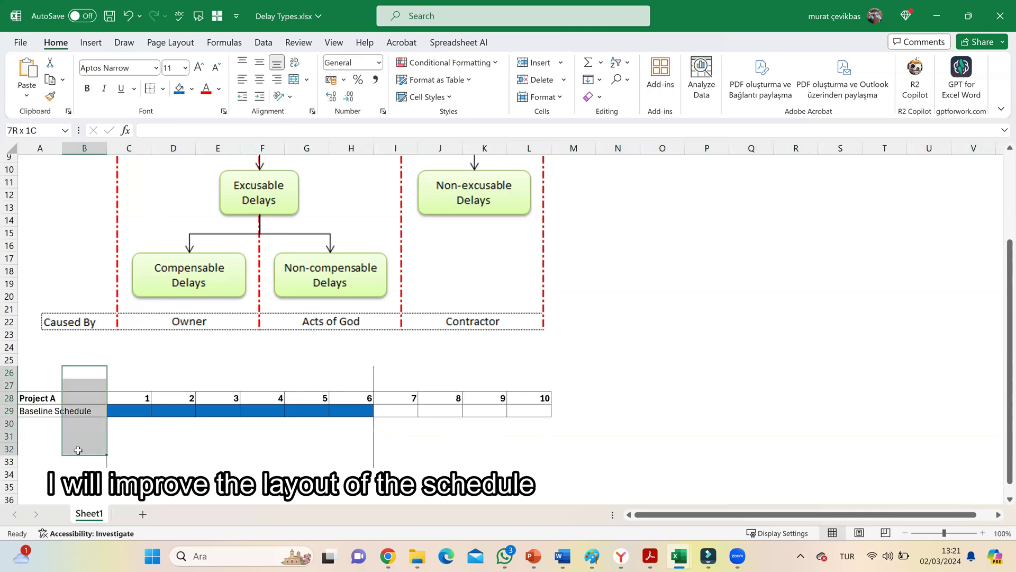
pyautogui.rightClick(79, 449)
pyautogui.click(115, 268)
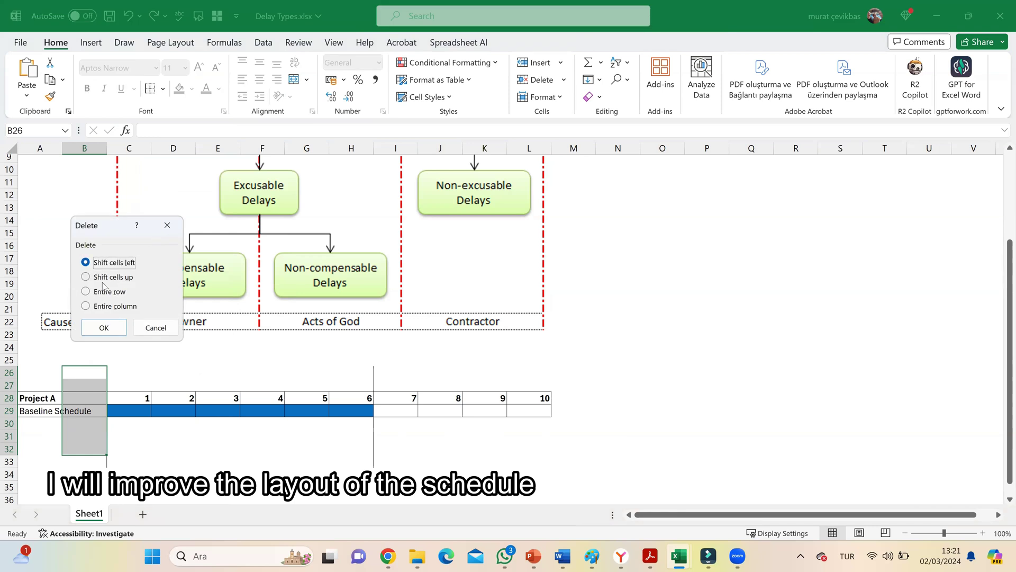
pyautogui.click(103, 327)
# Widen column A to fit the labels.
pyautogui.click(40, 398)
pyautogui.moveTo(62, 148); pyautogui.dragTo(109, 148)
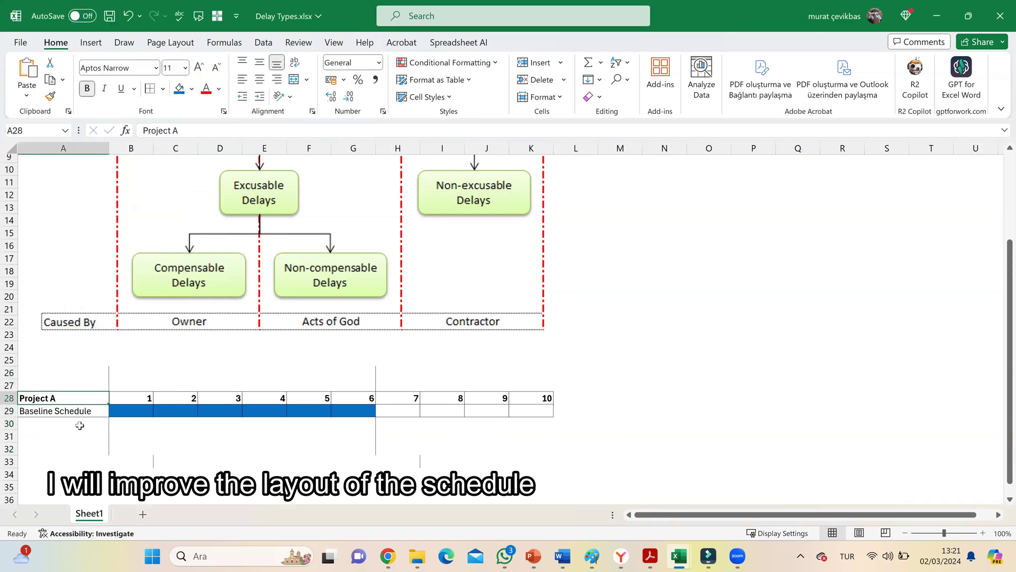
pyautogui.scroll(-2, 106, 318)
pyautogui.click(9, 295)
# Copy the baseline schedule rows below and relabel the copy 'As-Built Schedule'.
pyautogui.moveTo(10, 295); pyautogui.dragTo(9, 373)
pyautogui.hotkey('ctrl', 'c')
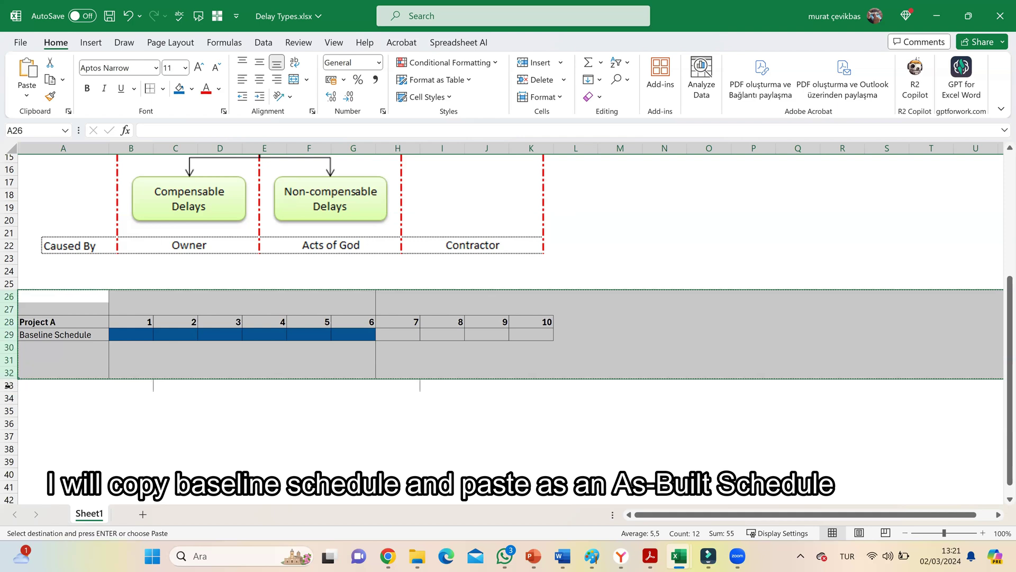
pyautogui.click(9, 385)
pyautogui.hotkey('ctrl', 'v')
pyautogui.click(56, 422)
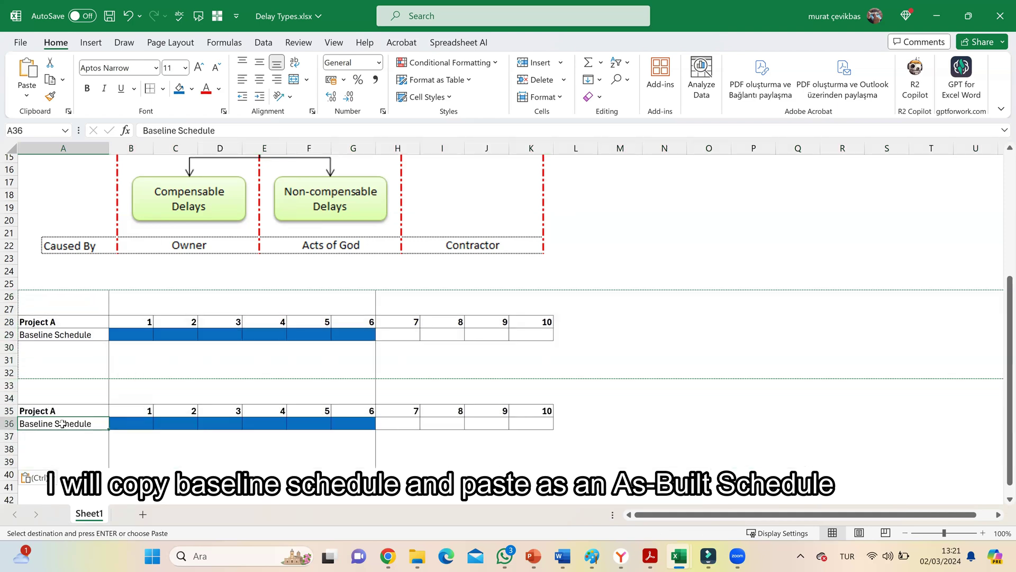
pyautogui.write('As-')
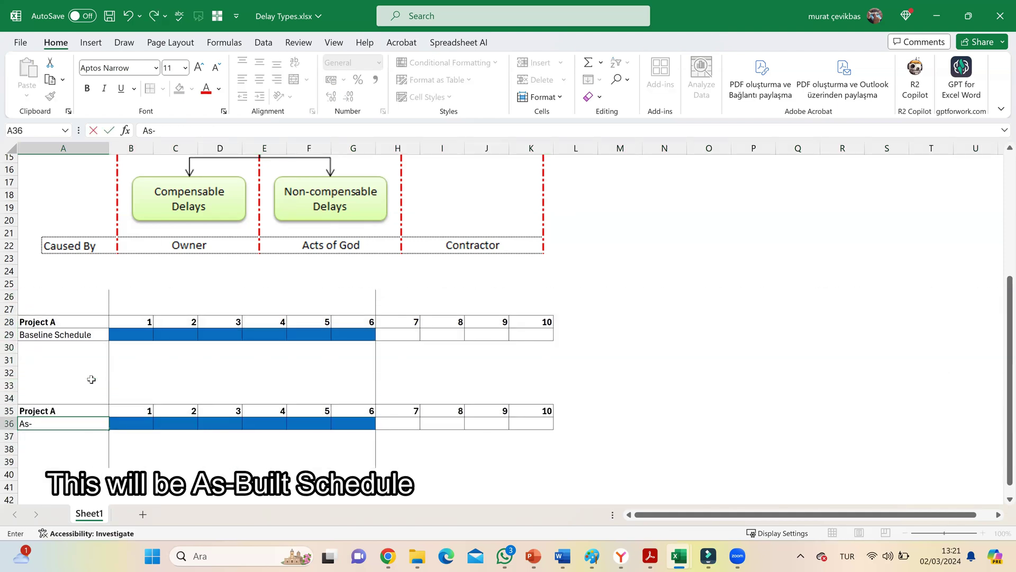
pyautogui.write('Built Schedule')
pyautogui.press('Return')
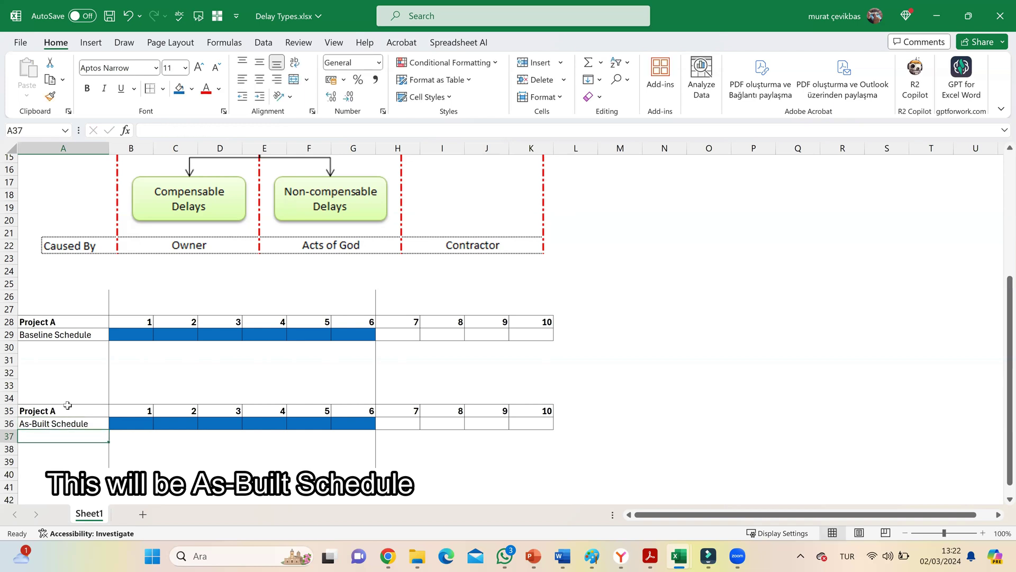
# Fill As-Built month 2 (C36) light pink.
pyautogui.click(167, 426)
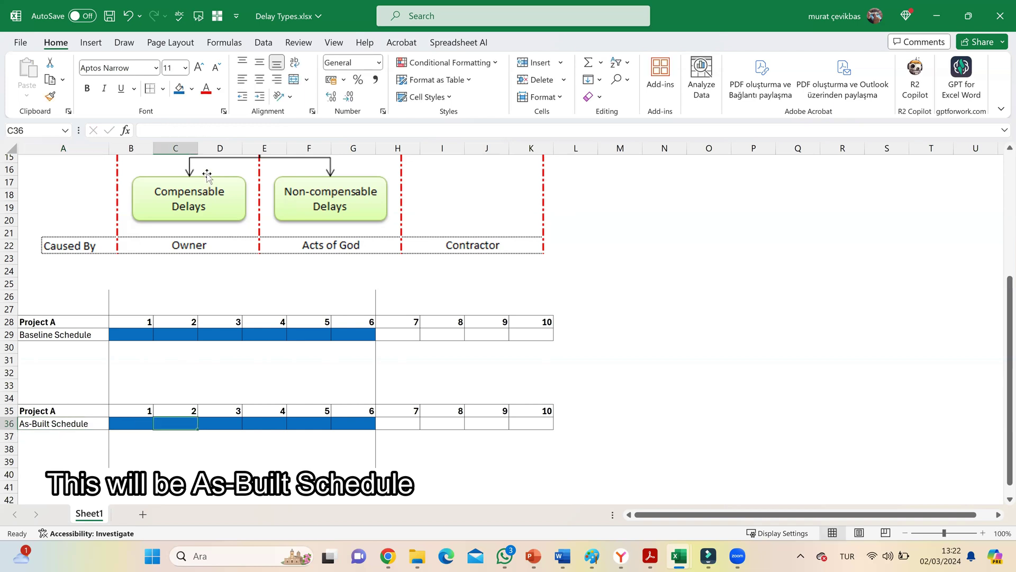
pyautogui.click(190, 90)
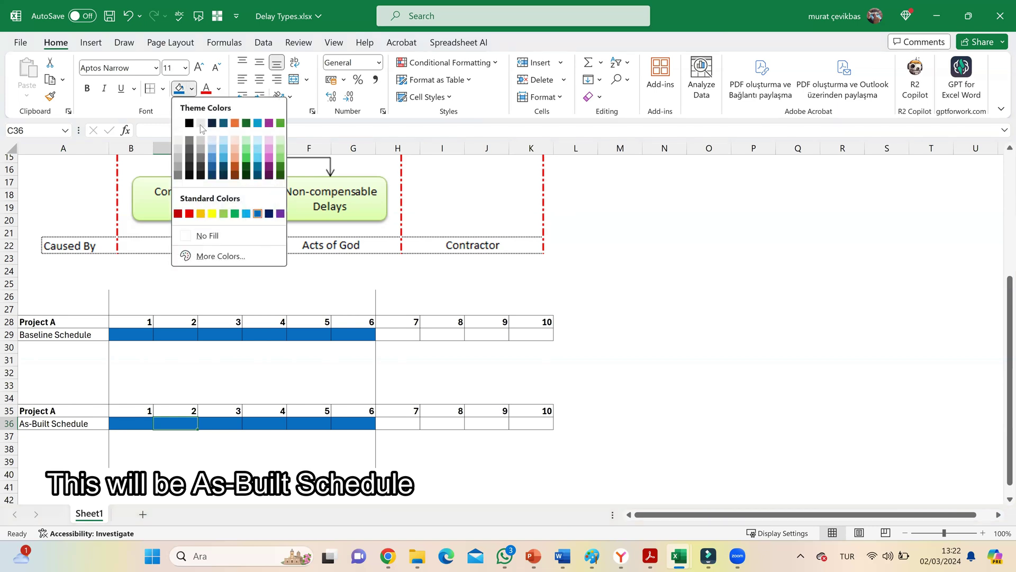
pyautogui.click(269, 133)
# Add a light pink legend swatch in B32 labelled 'Contractor's Delay' in C32.
pyautogui.click(33, 372)
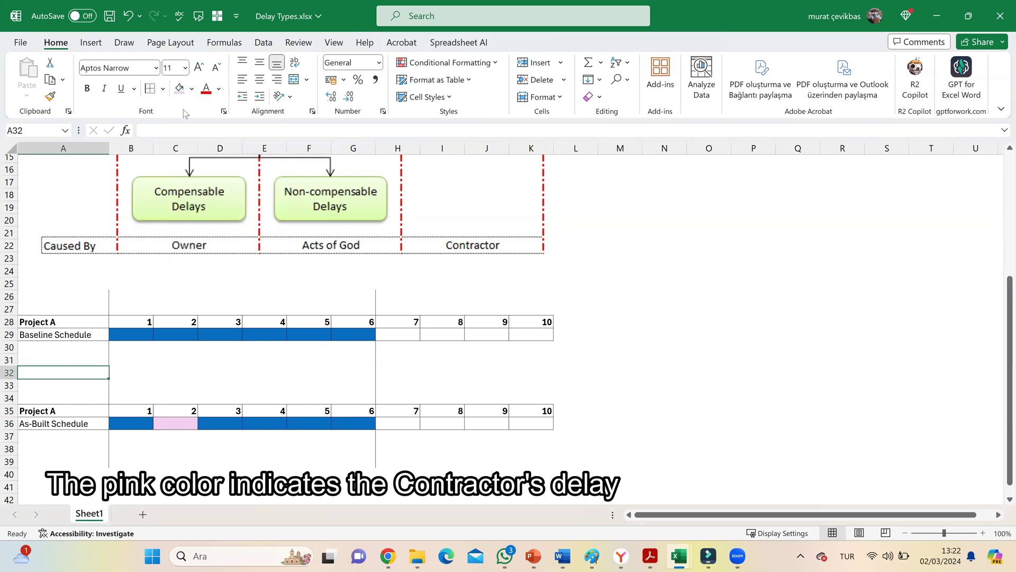
pyautogui.click(130, 373)
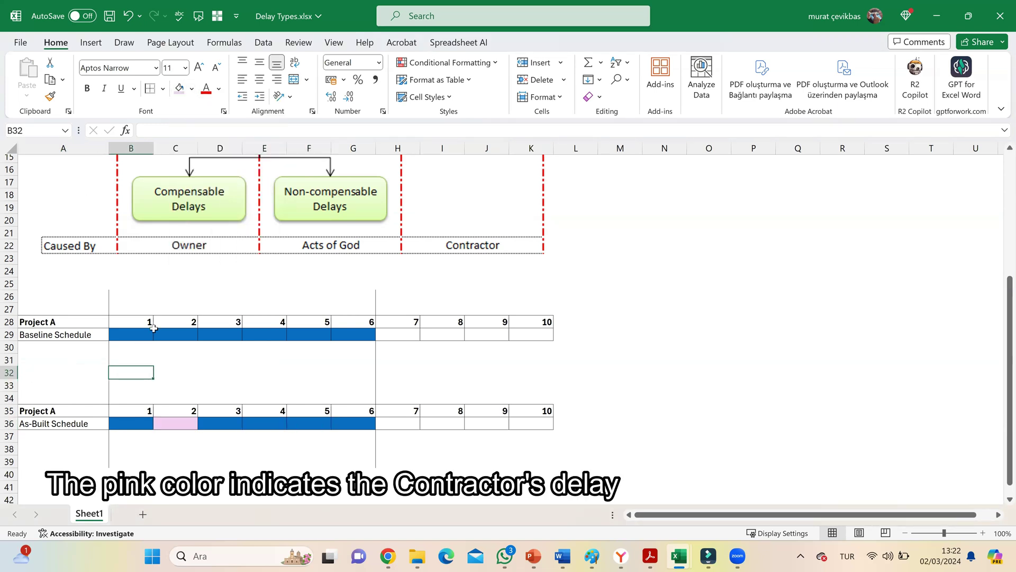
pyautogui.click(179, 88)
pyautogui.click(172, 370)
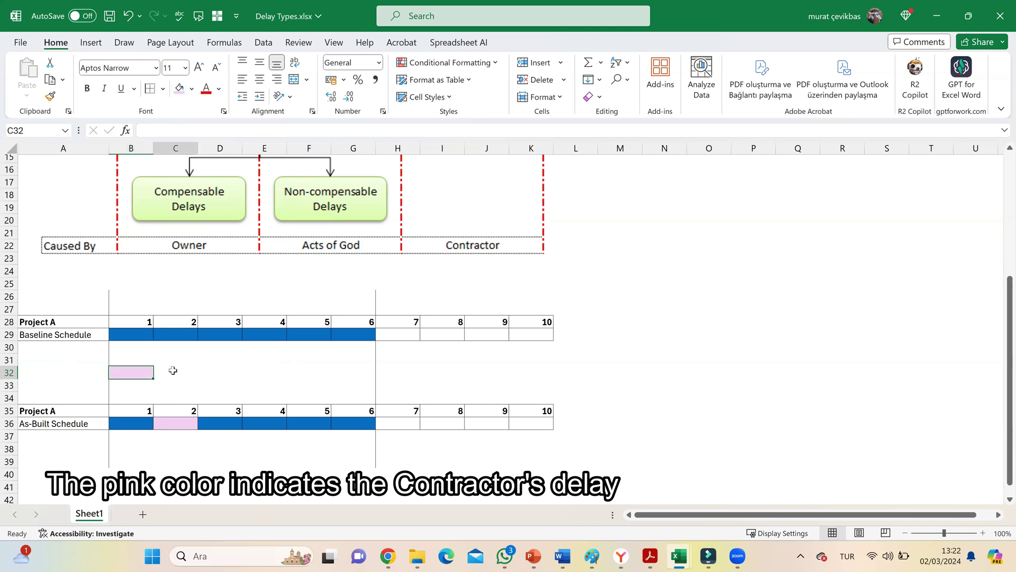
pyautogui.write('Contra')
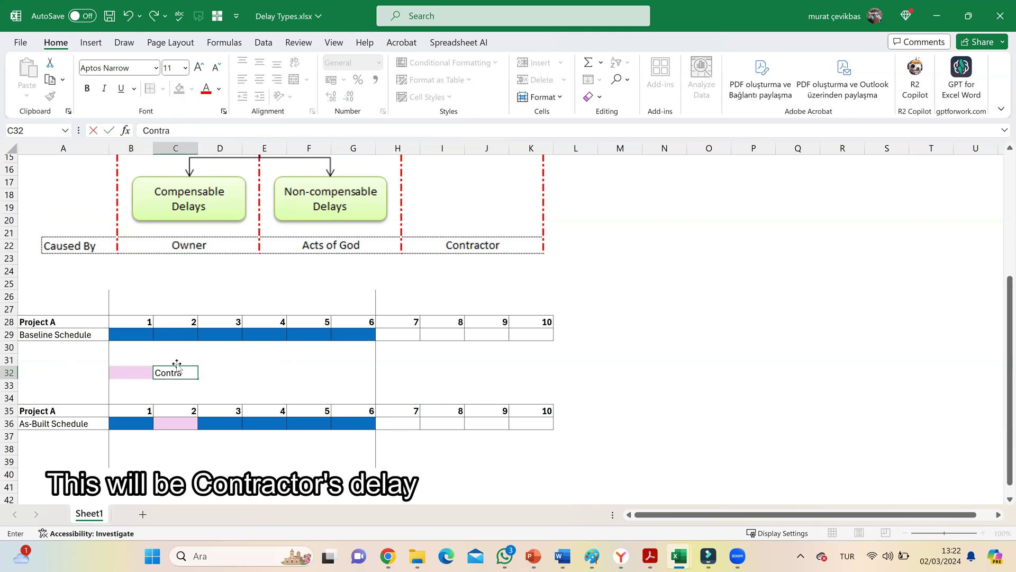
pyautogui.write("ctor's Delay")
pyautogui.press('Return')
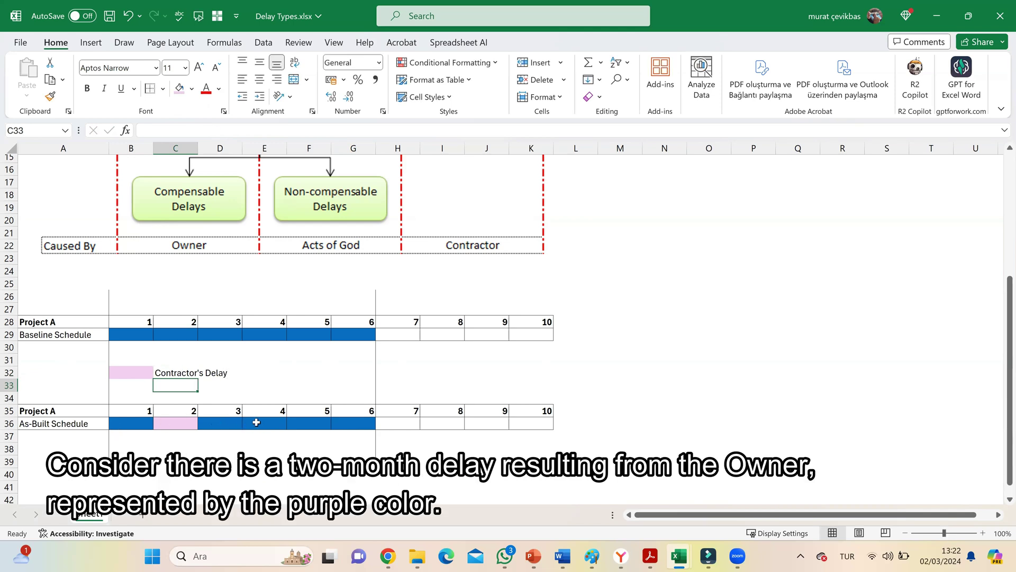
# Fill As-Built months 4 and 6 (E36, G36) purple.
pyautogui.moveTo(256, 422)
pyautogui.mouseDown()
pyautogui.moveTo(297, 424)
pyautogui.moveTo(256, 424)
pyautogui.mouseUp()
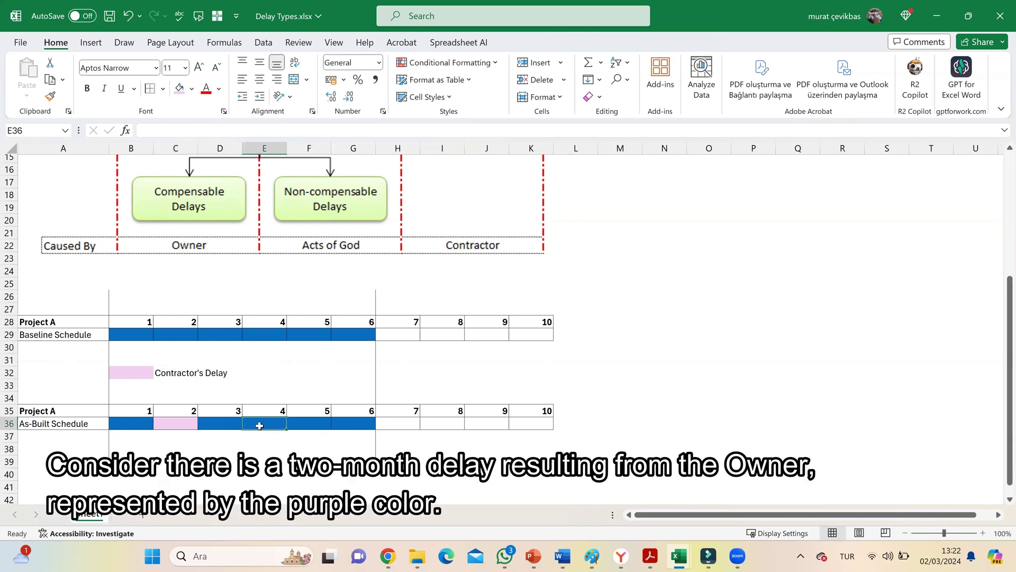
pyautogui.keyDown('ctrl'); pyautogui.click(353, 422); pyautogui.keyUp('ctrl')
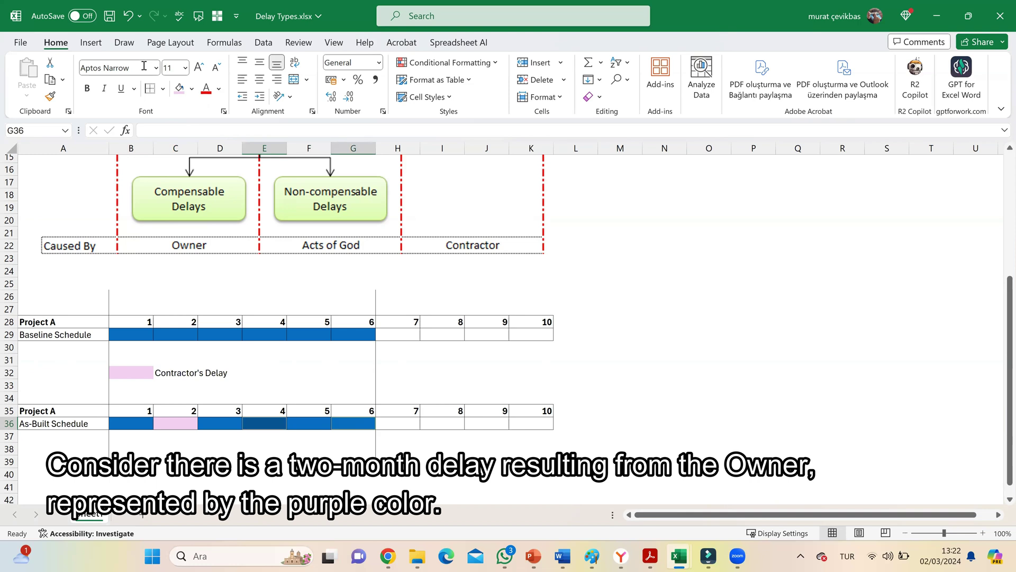
pyautogui.click(192, 88)
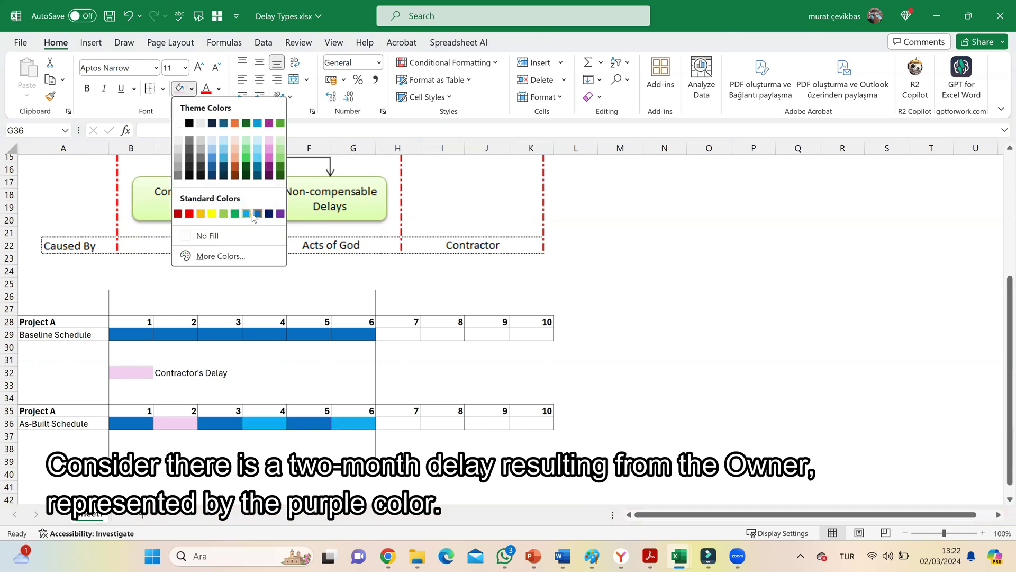
pyautogui.click(281, 214)
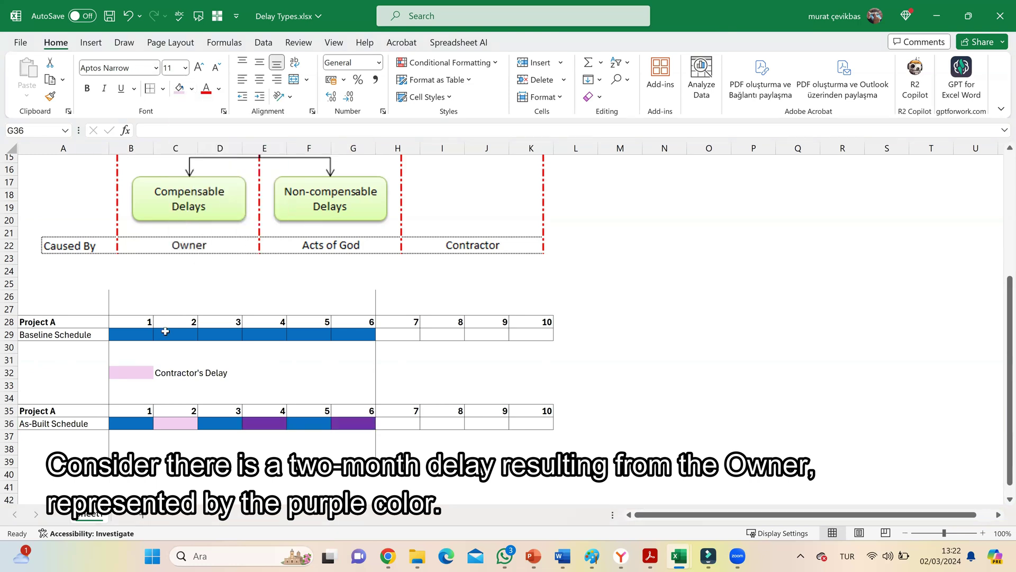
# Add a purple legend swatch in B33 labelled 'Owner's Delay' in C33.
pyautogui.click(131, 385)
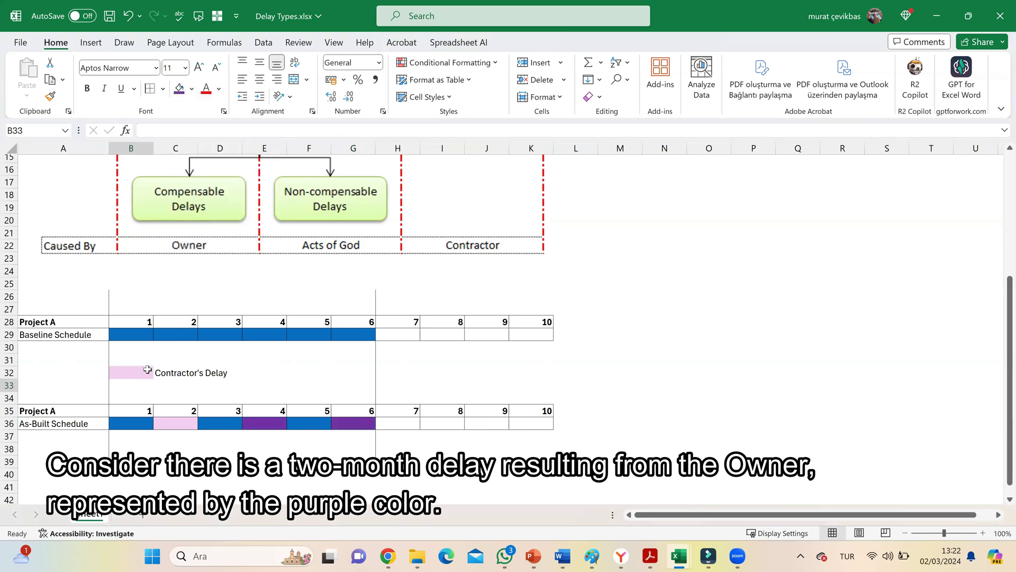
pyautogui.click(179, 87)
pyautogui.click(170, 385)
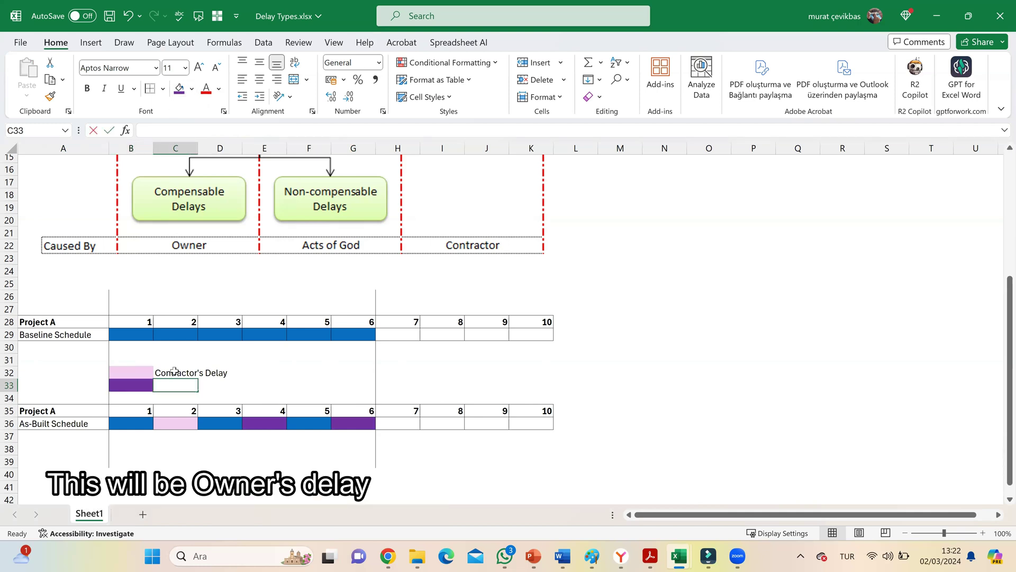
pyautogui.write("Owner's")
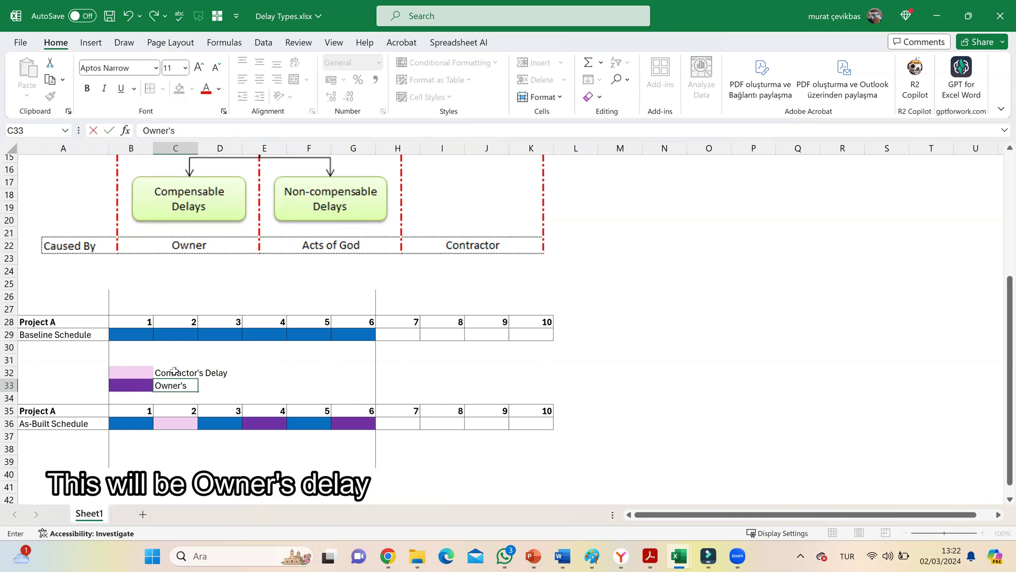
pyautogui.write(' Delay')
pyautogui.press('Return')
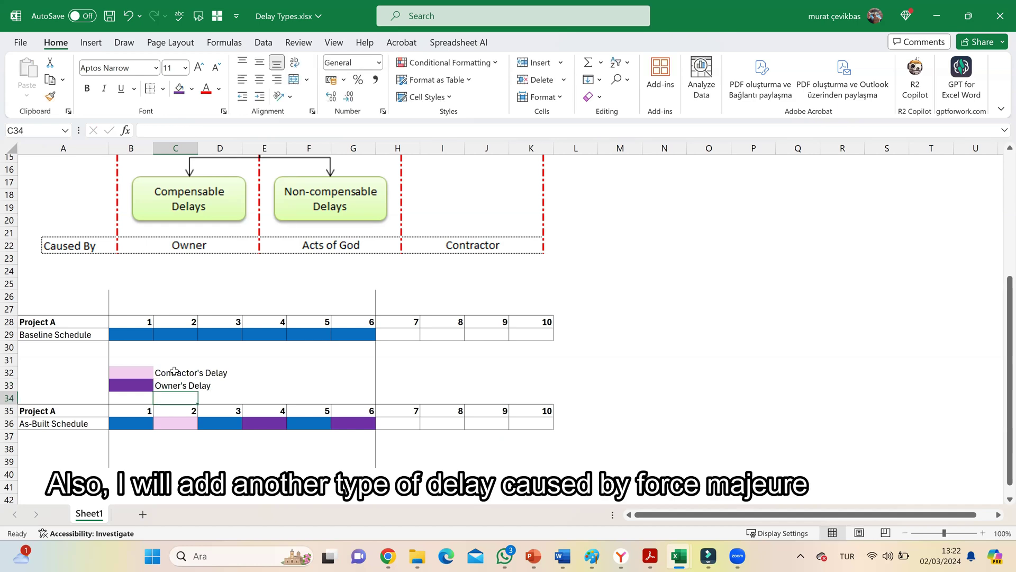
# Fill As-Built month 3 (D36) dark green.
pyautogui.click(219, 424)
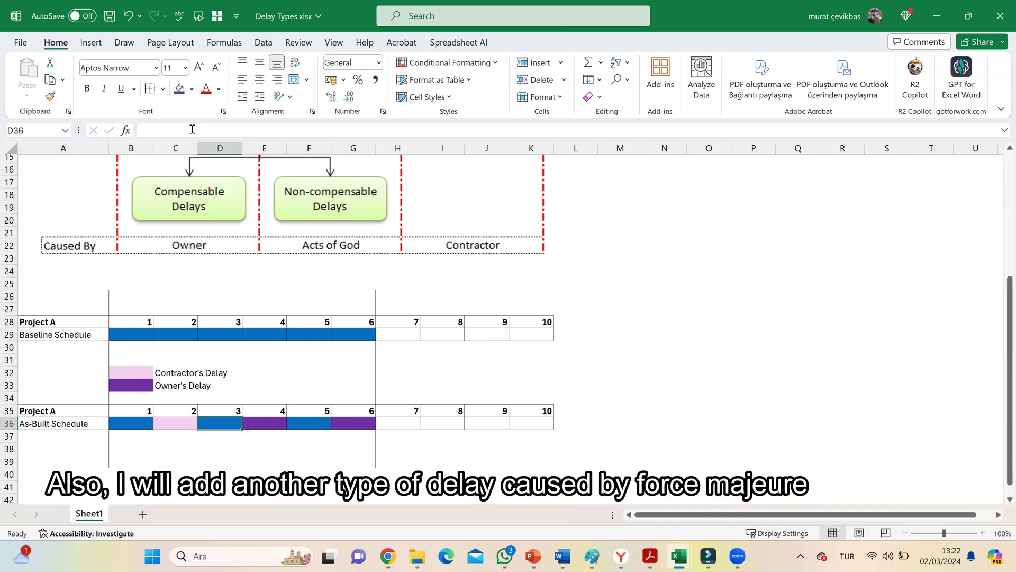
pyautogui.click(192, 89)
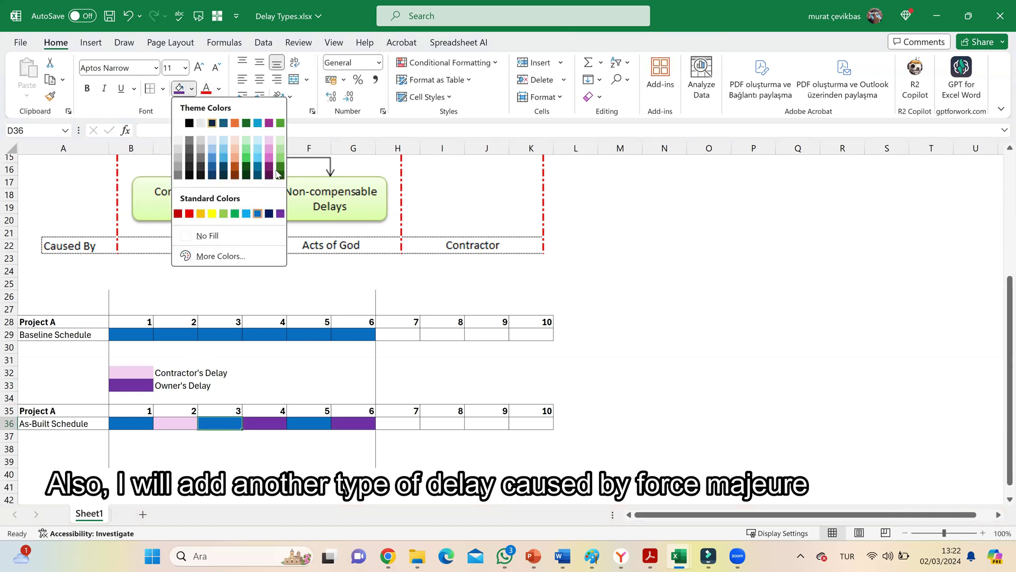
pyautogui.click(281, 169)
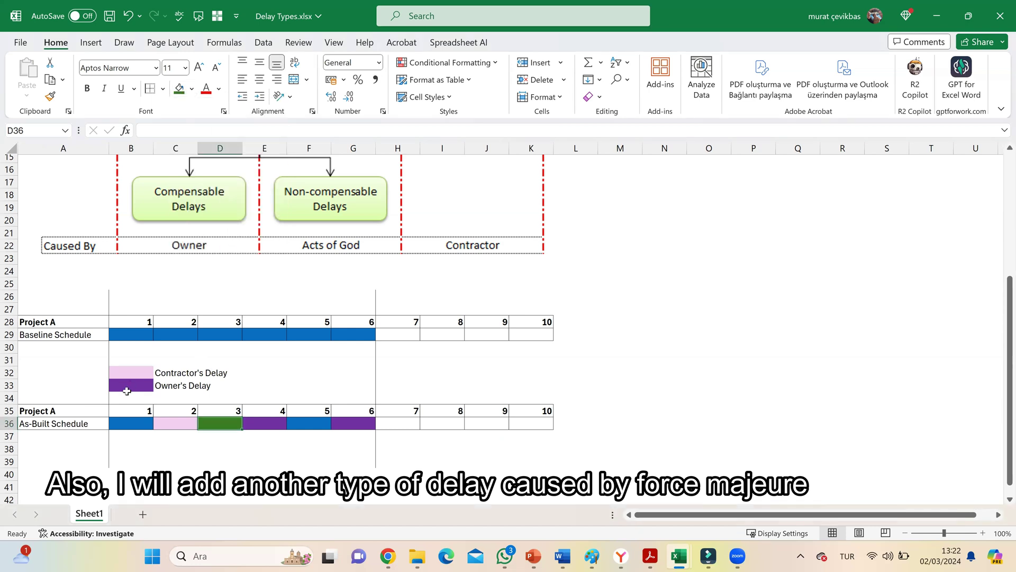
# Add a green legend swatch in B31 labelled 'Acts of God' in C31.
pyautogui.click(126, 357)
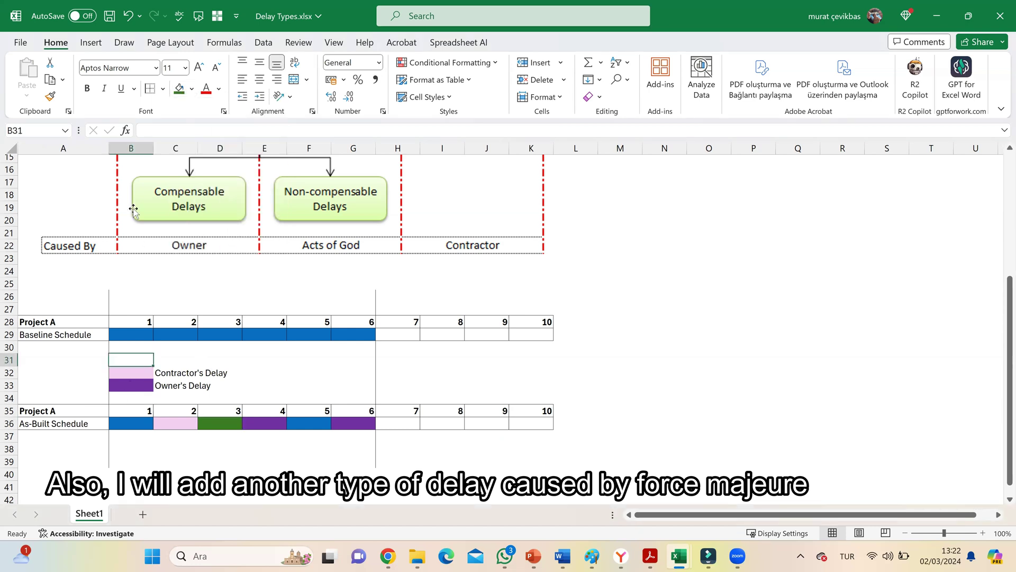
pyautogui.click(179, 88)
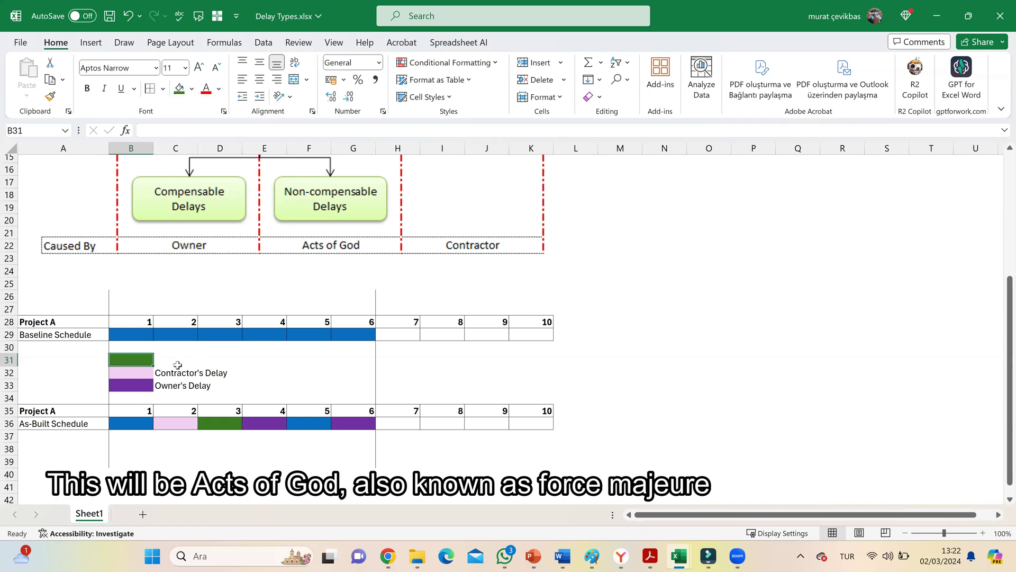
pyautogui.click(173, 360)
pyautogui.write('Acts of God')
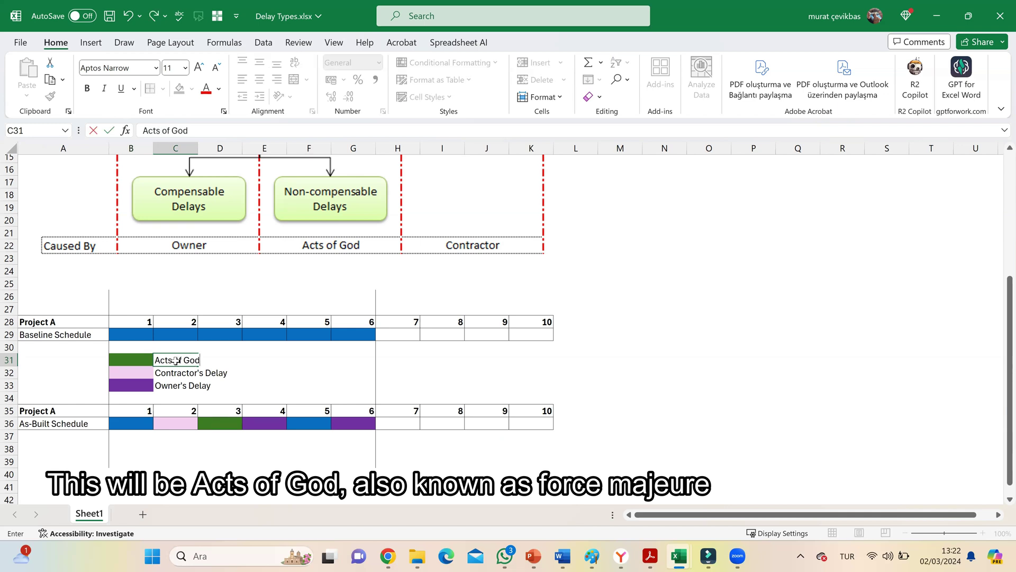
pyautogui.press('Return')
# Fill As-Built month 7 (H36) light pink as contractor's delay.
pyautogui.click(398, 424)
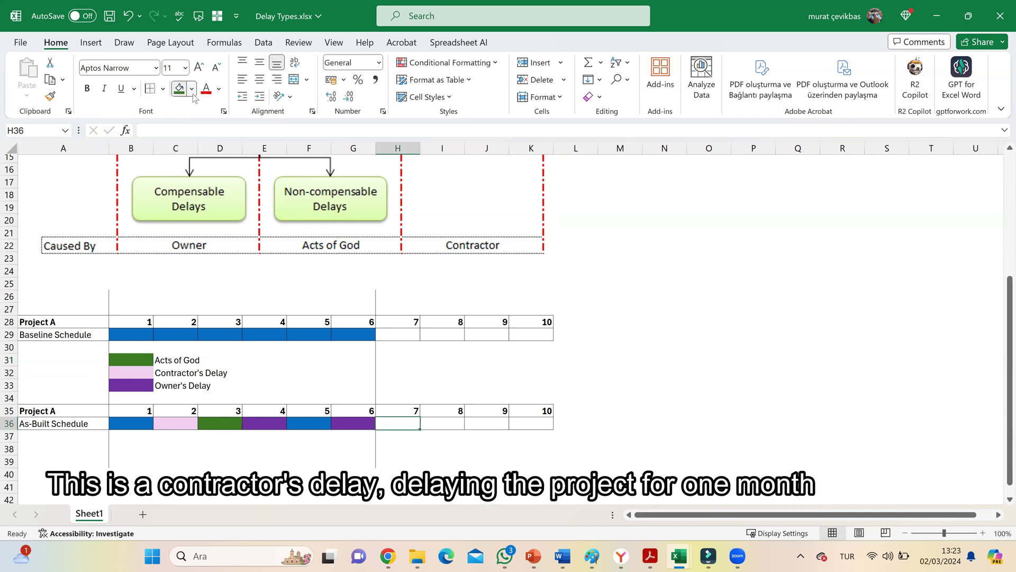
pyautogui.click(192, 89)
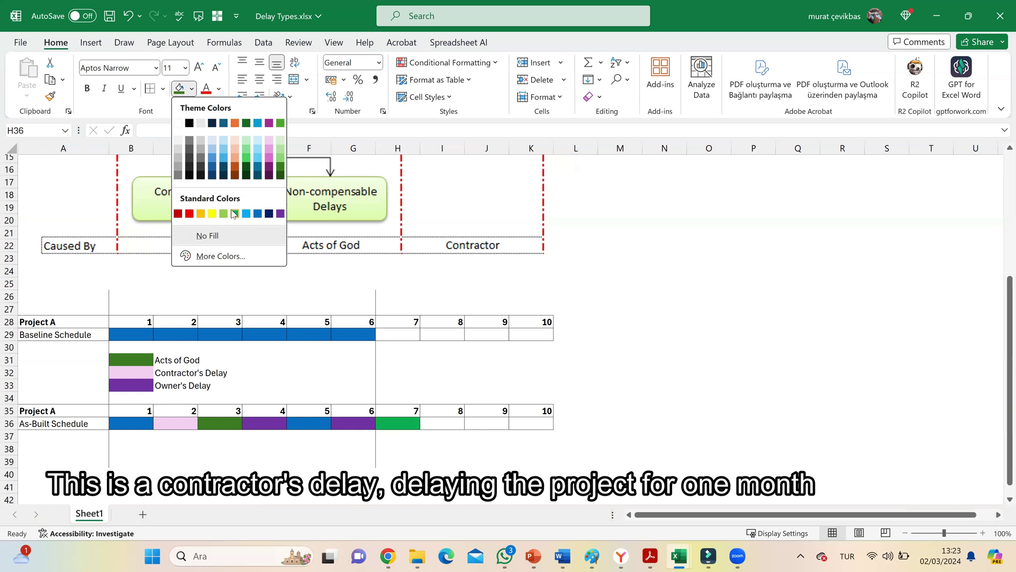
pyautogui.click(269, 150)
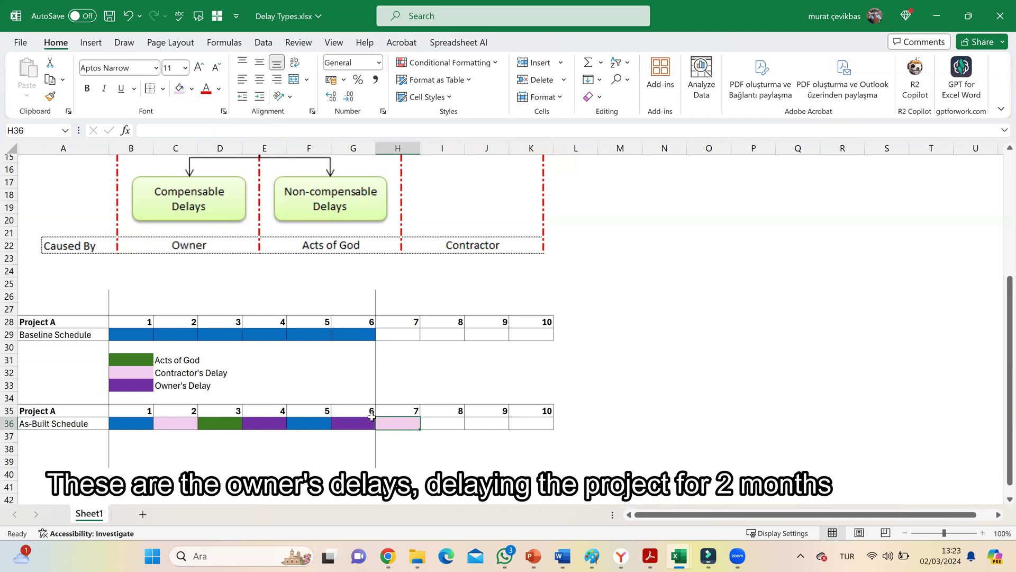
# Copy the purple formatting onto As-Built months 8 and 9 (I36:J36) with Format Painter.
pyautogui.click(278, 426)
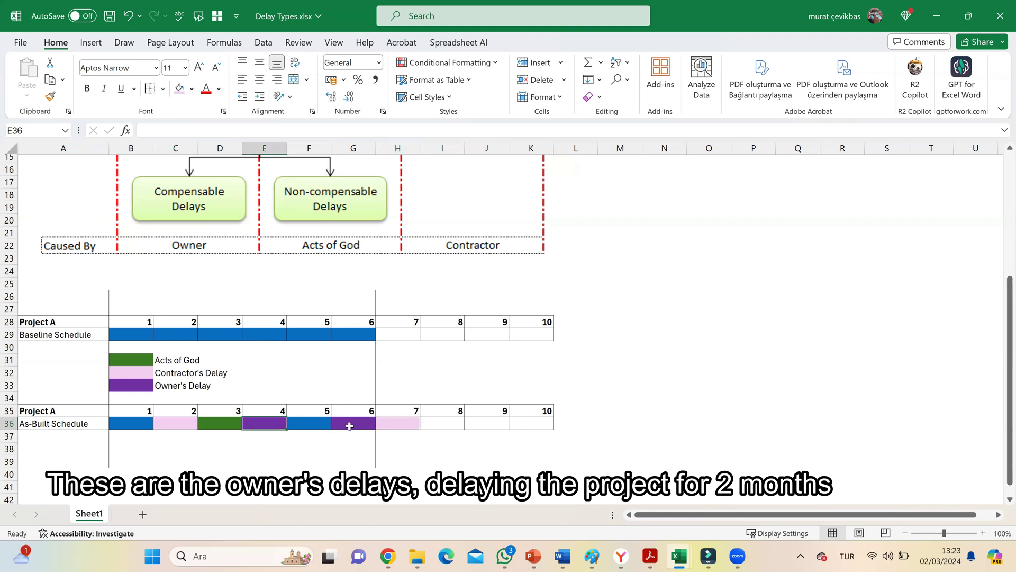
pyautogui.click(349, 425)
pyautogui.moveTo(438, 423); pyautogui.dragTo(486, 423)
pyautogui.click(272, 422)
pyautogui.click(50, 96)
# Copy the green formatting onto As-Built month 10 (K36) with Format Painter.
pyautogui.click(226, 422)
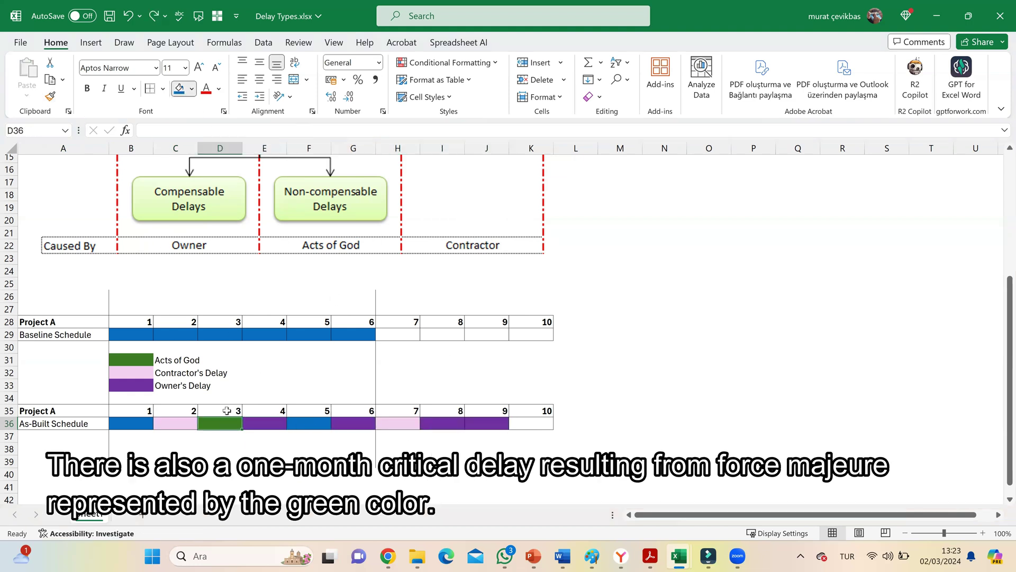
pyautogui.click(50, 96)
pyautogui.click(543, 422)
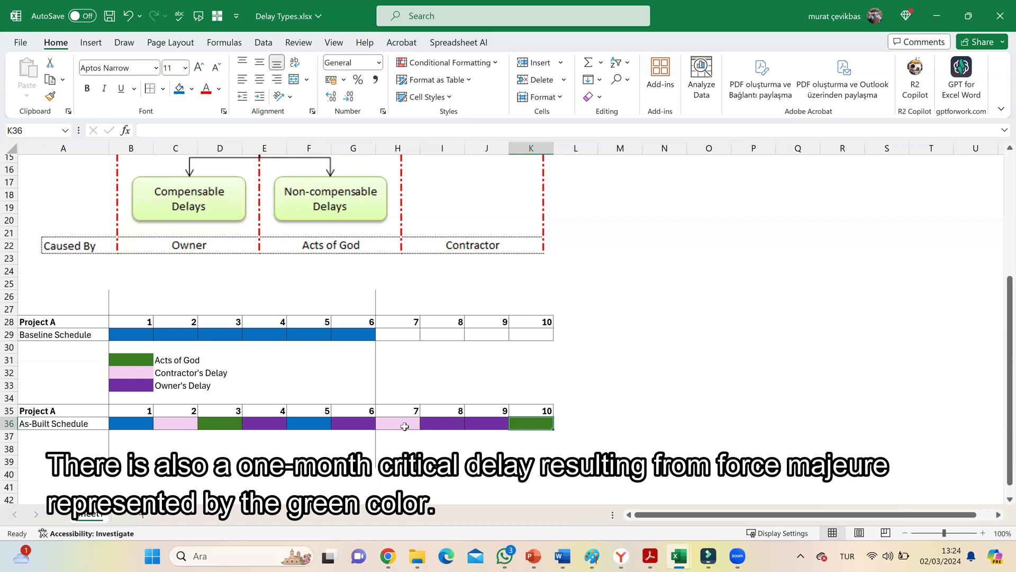
pyautogui.scroll(-1, 285, 318)
pyautogui.click(63, 448)
# List Contractor's Delay (Non-Excusable), Owner's Delay (Excusable Compensable) and Acts of God (Excusable Non-compensable) in A41:A43.
pyautogui.write('Contract')
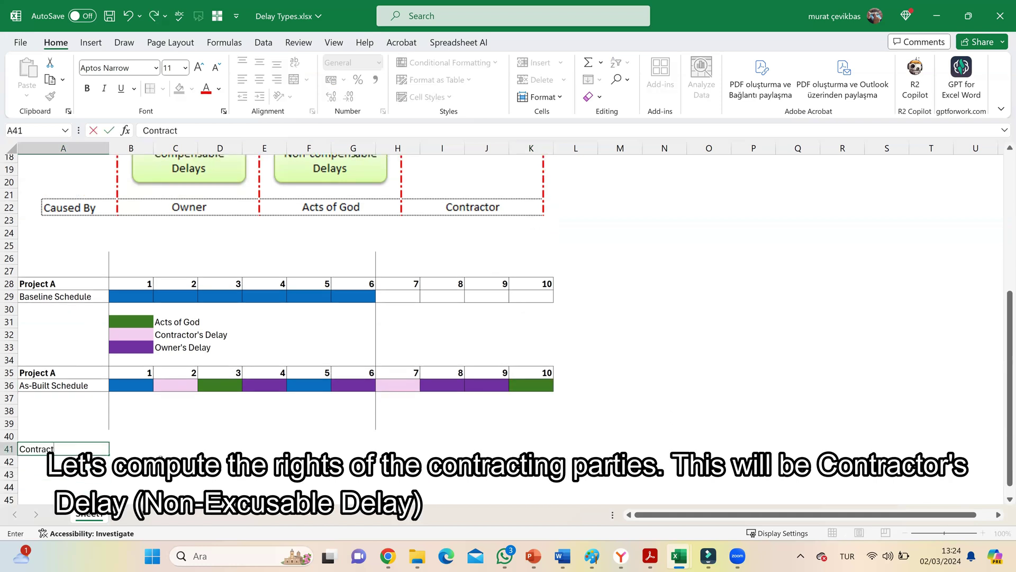
pyautogui.write("or's Delay (Non-Ex")
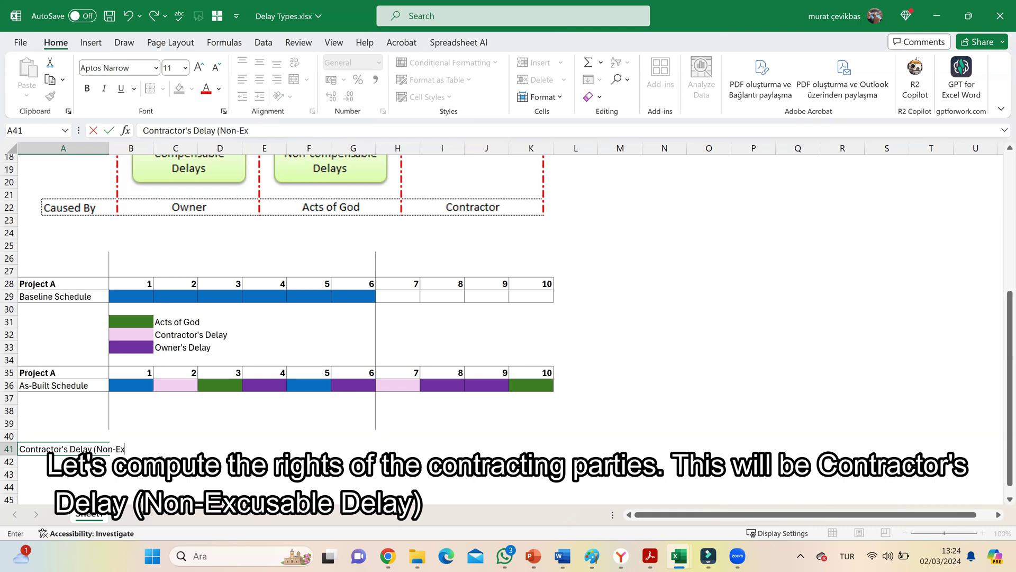
pyautogui.write('cusable Delay')
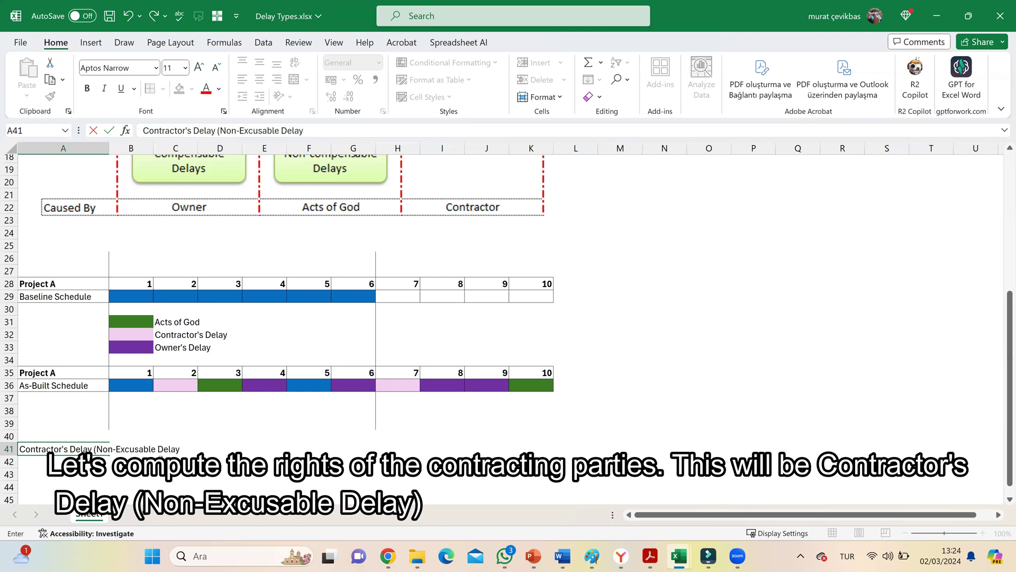
pyautogui.write(')')
pyautogui.press('Return')
pyautogui.write('Pw')
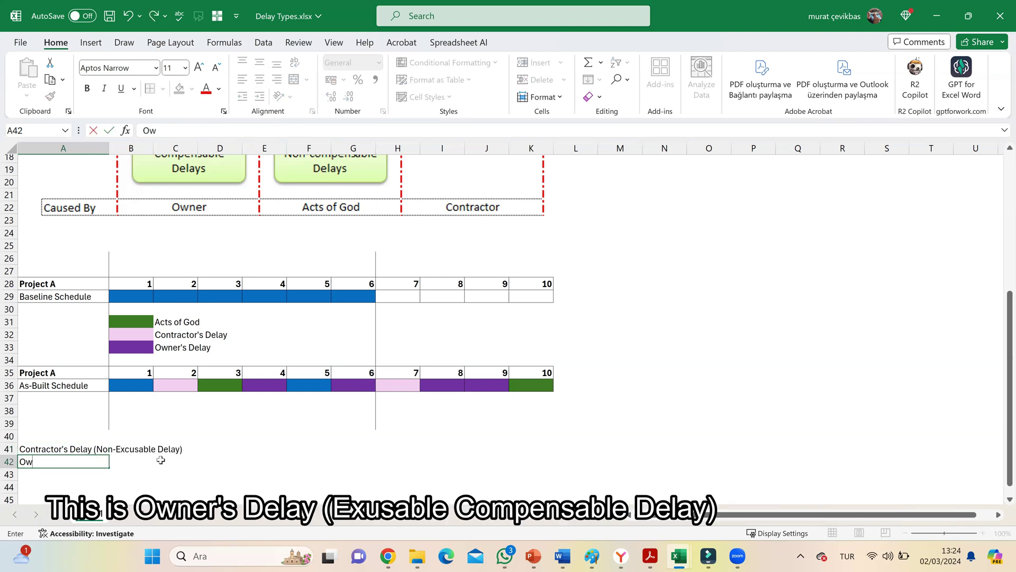
pyautogui.write("ner's Delay (Exusable C")
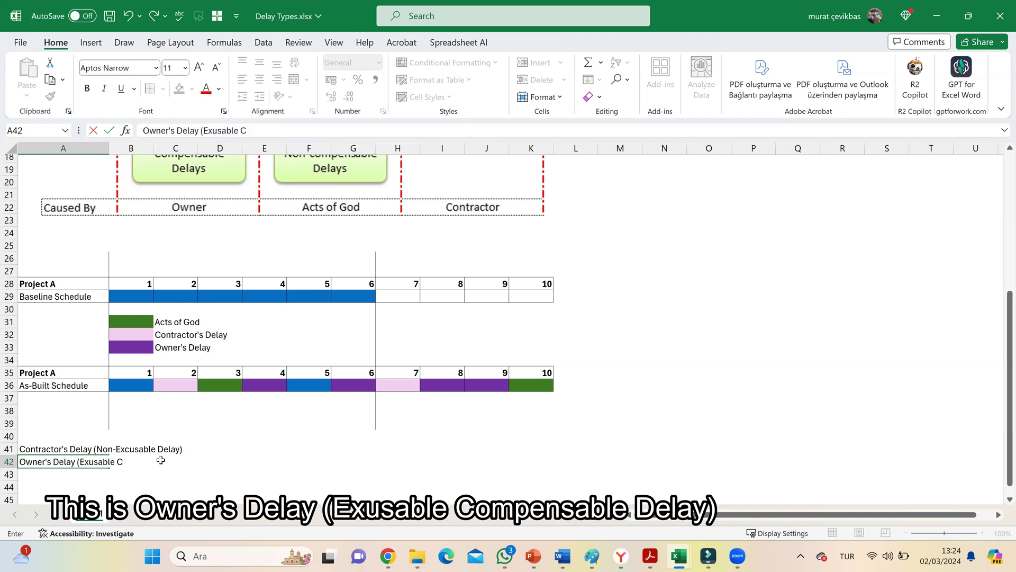
pyautogui.write('ompensable Delat')
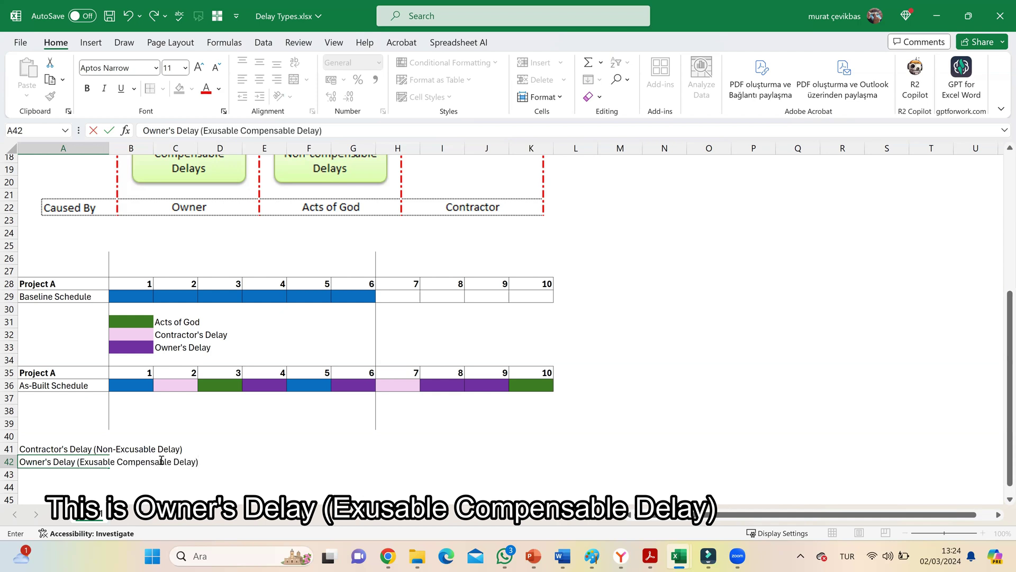
pyautogui.press('Return')
pyautogui.write('Acts of God (')
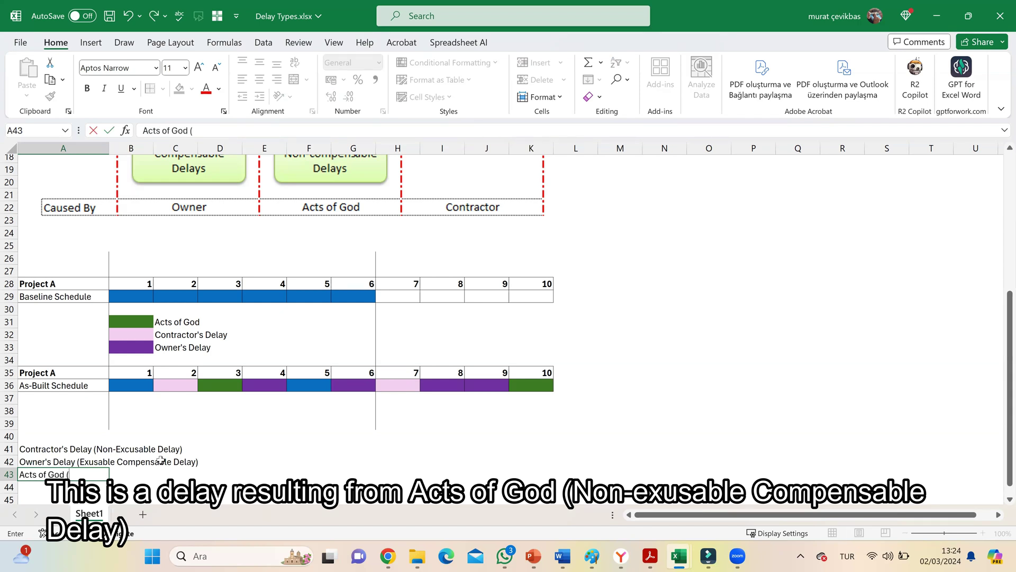
pyautogui.write('Excusable Non-')
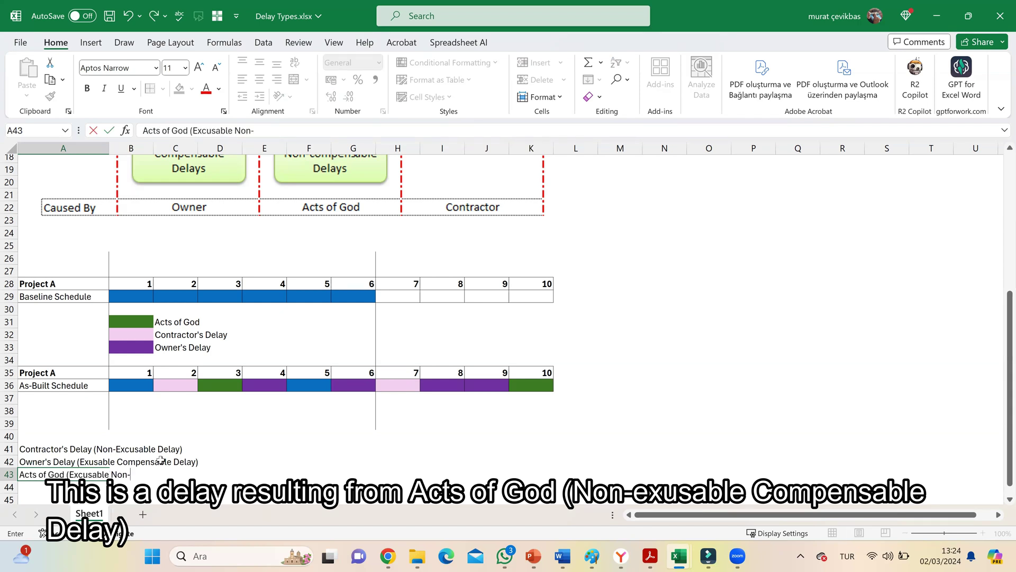
pyautogui.write('companse')
pyautogui.write('e')
pyautogui.press('BackSpace')
pyautogui.press('BackSpace')
pyautogui.press('BackSpace')
pyautogui.press('BackSpace')
pyautogui.write('ensable')
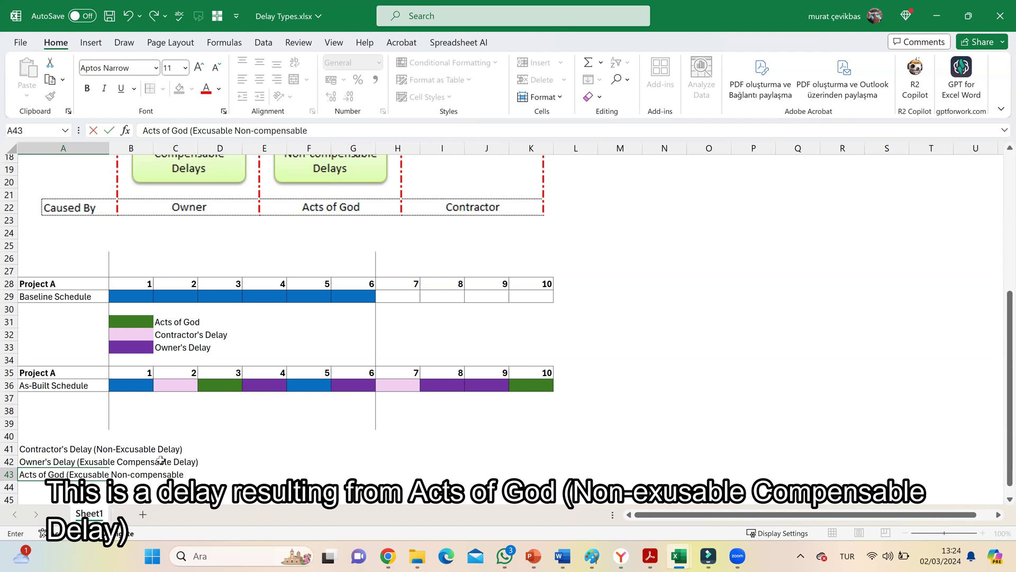
pyautogui.write(' Delay)')
pyautogui.press('Return')
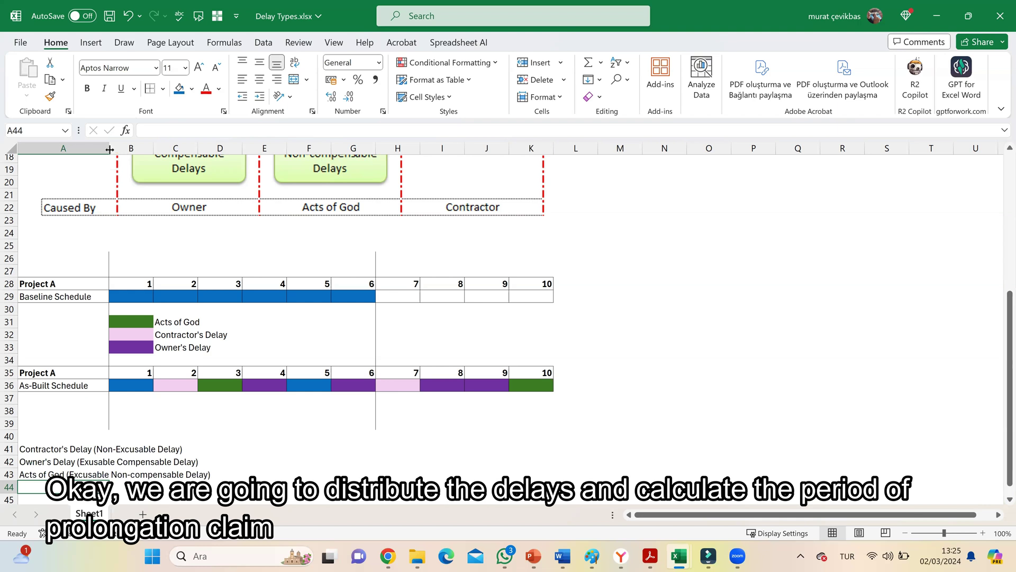
# Widen column A, apply All Borders to A41:D43, and begin the 'Delay (Month)' heading in B40.
pyautogui.moveTo(110, 149); pyautogui.dragTo(217, 152)
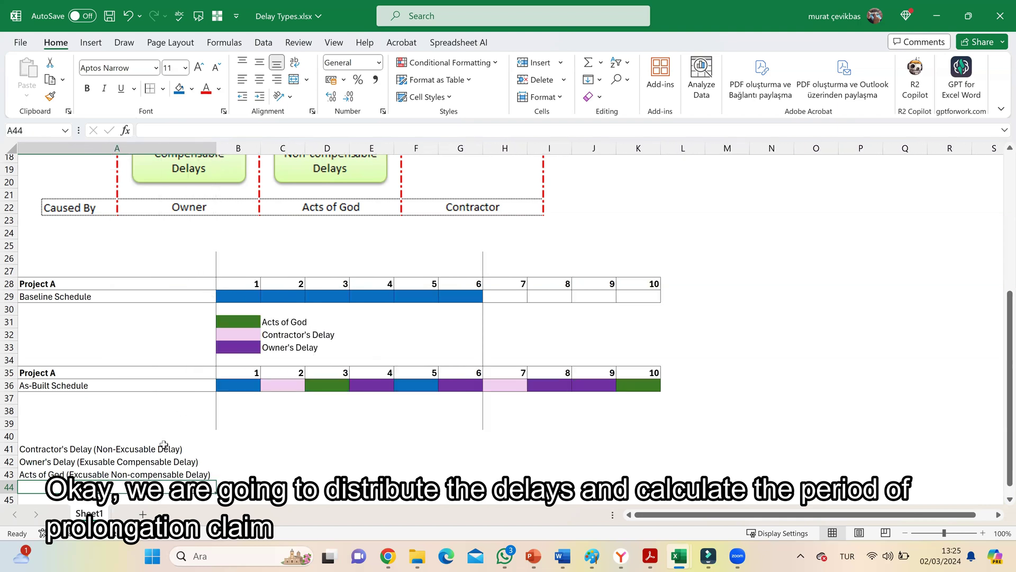
pyautogui.moveTo(127, 450); pyautogui.dragTo(330, 475)
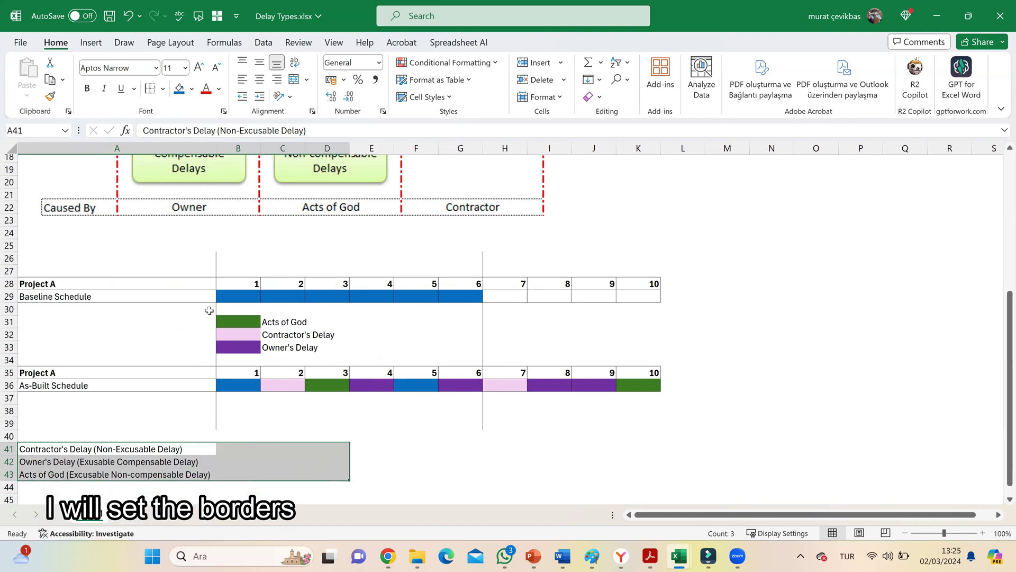
pyautogui.click(163, 88)
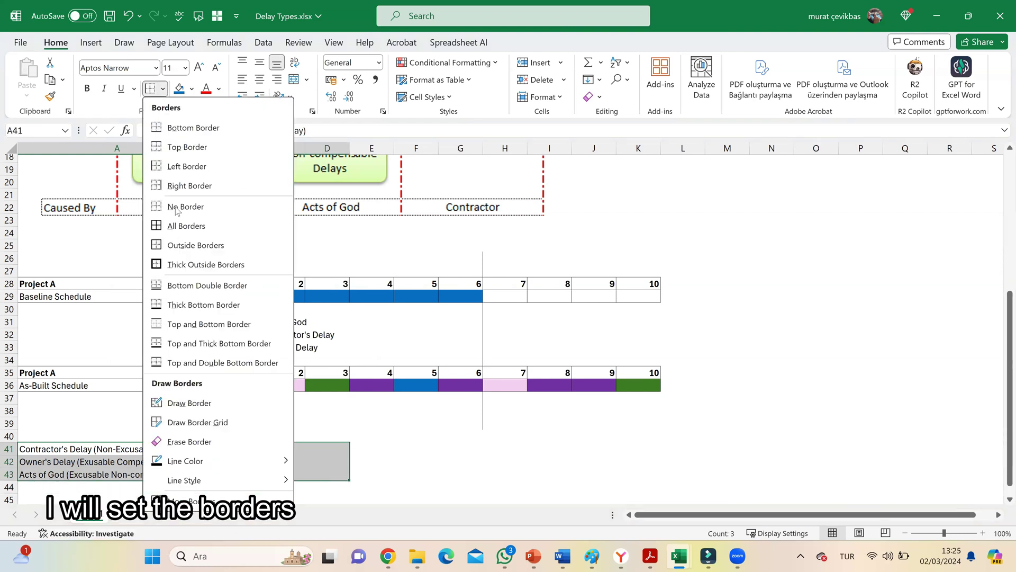
pyautogui.click(211, 363)
pyautogui.click(230, 436)
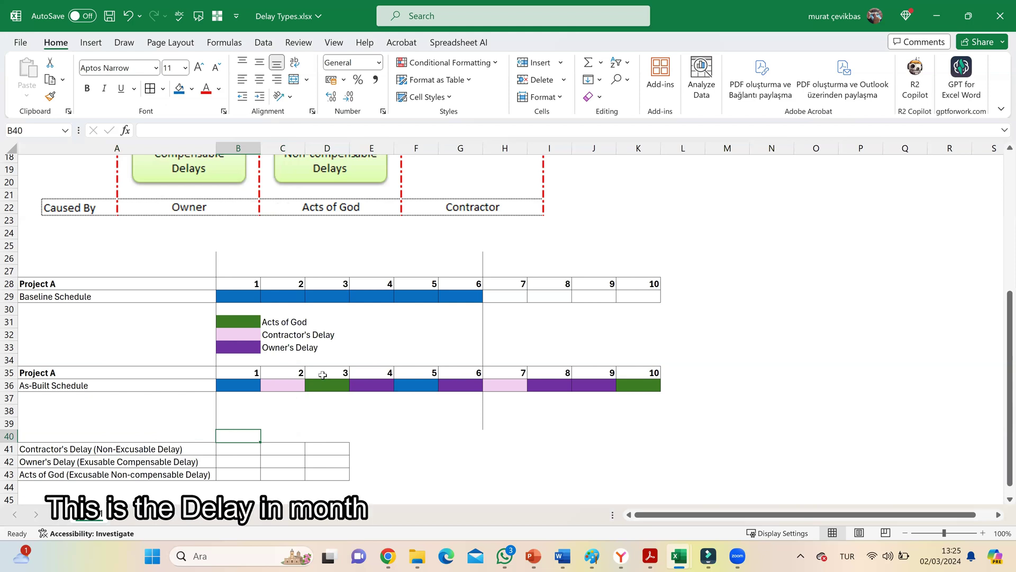
pyautogui.write('Delay (Mon')
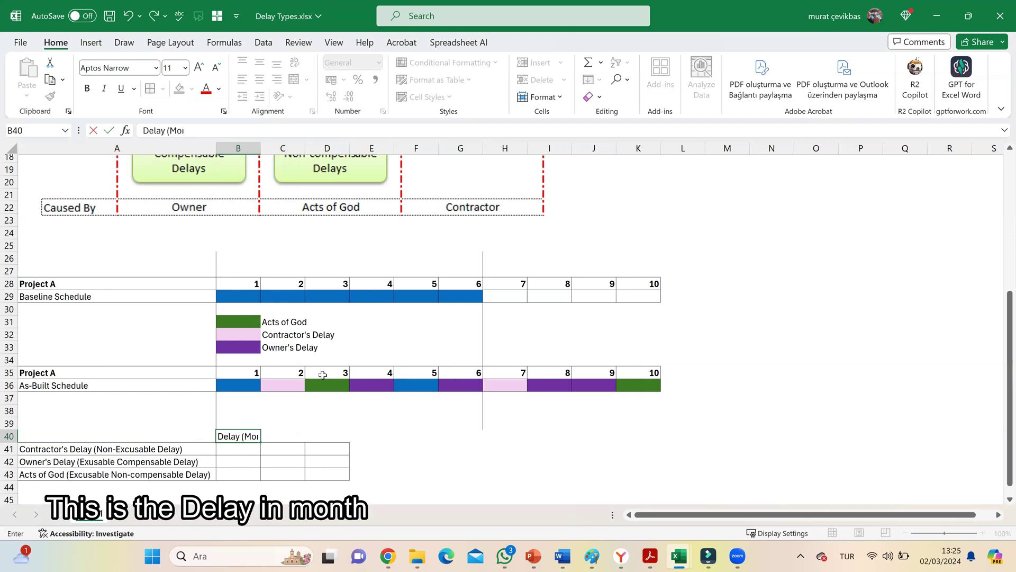
pyautogui.write('th')
# Commit 'Delay (Month)' and set row 40 to wrapped text, centred vertically and horizontally.
pyautogui.press('Return')
pyautogui.click(9, 436)
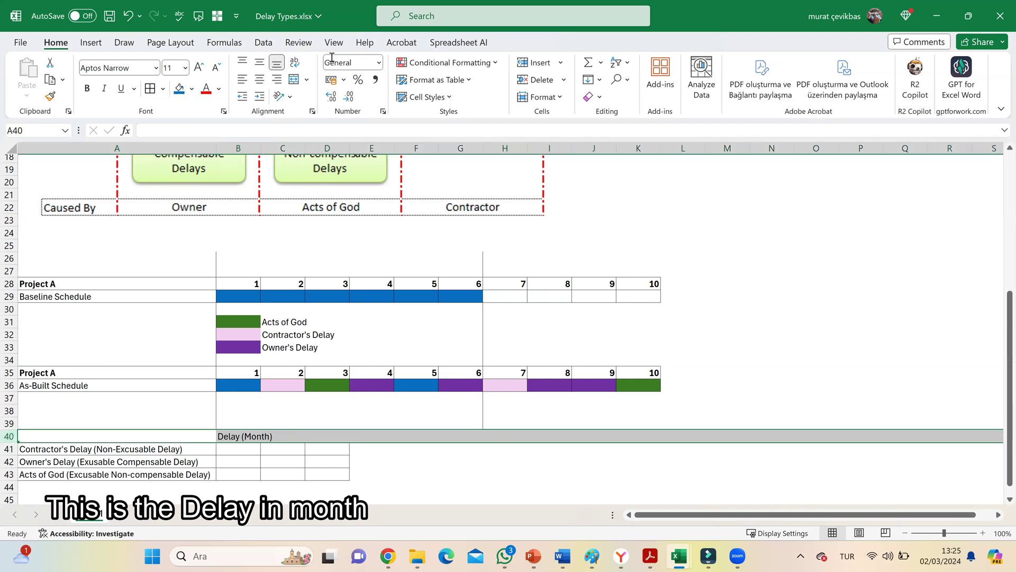
pyautogui.click(294, 63)
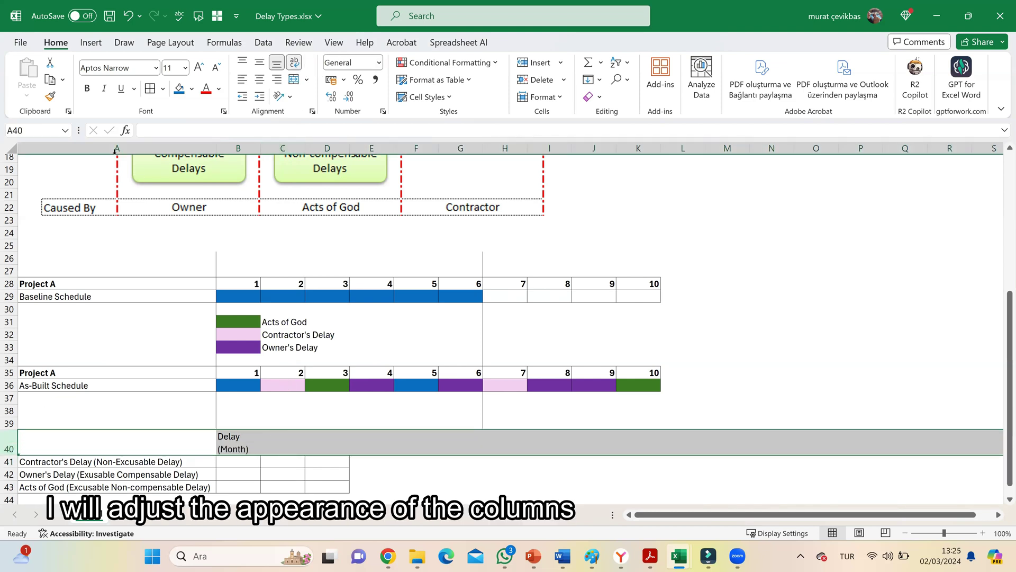
pyautogui.click(260, 62)
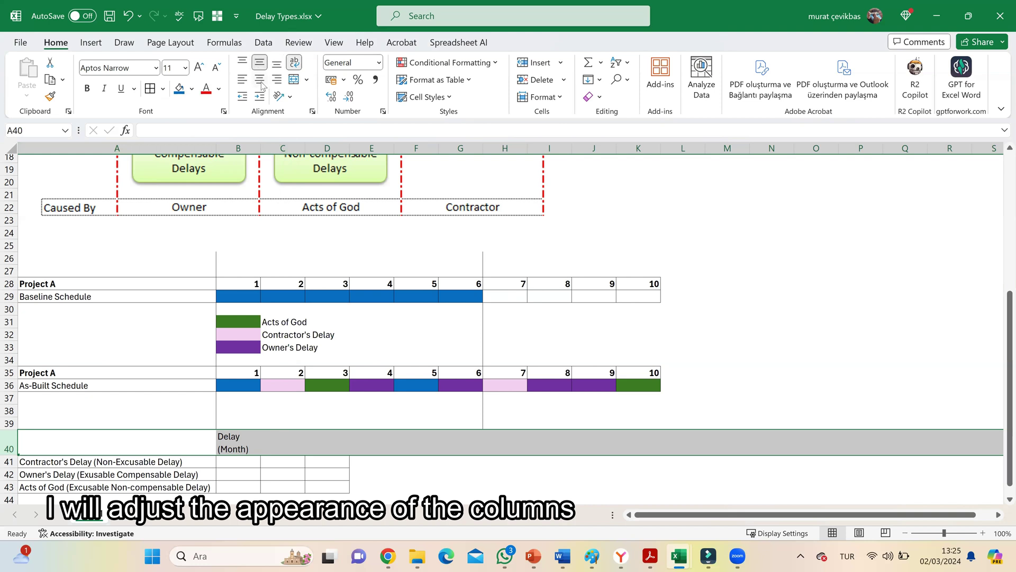
pyautogui.click(260, 79)
# Add headings 'EOT' in C40 and 'Prolonation Cost' in D40, widening column D.
pyautogui.click(284, 442)
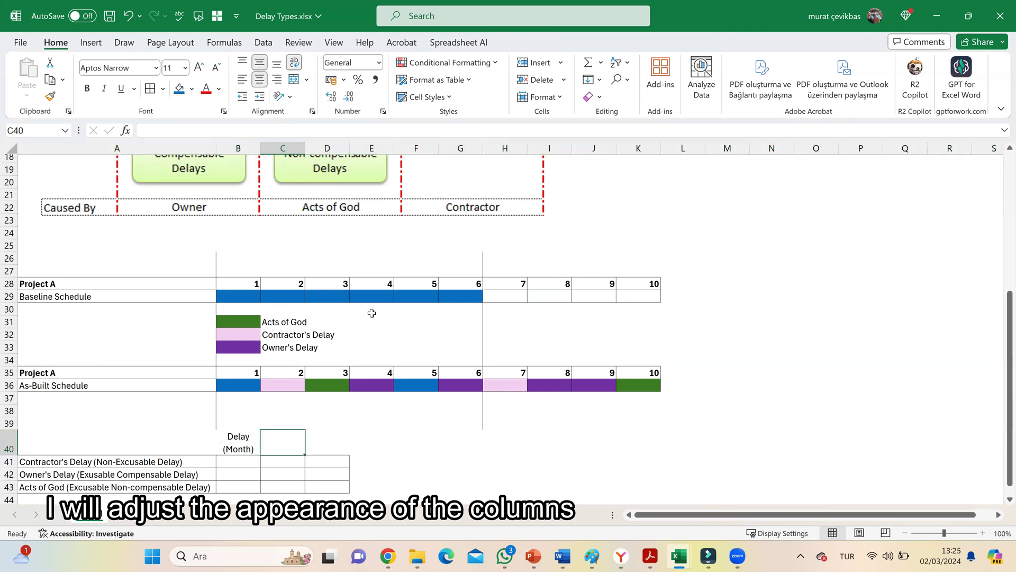
pyautogui.write('EOT')
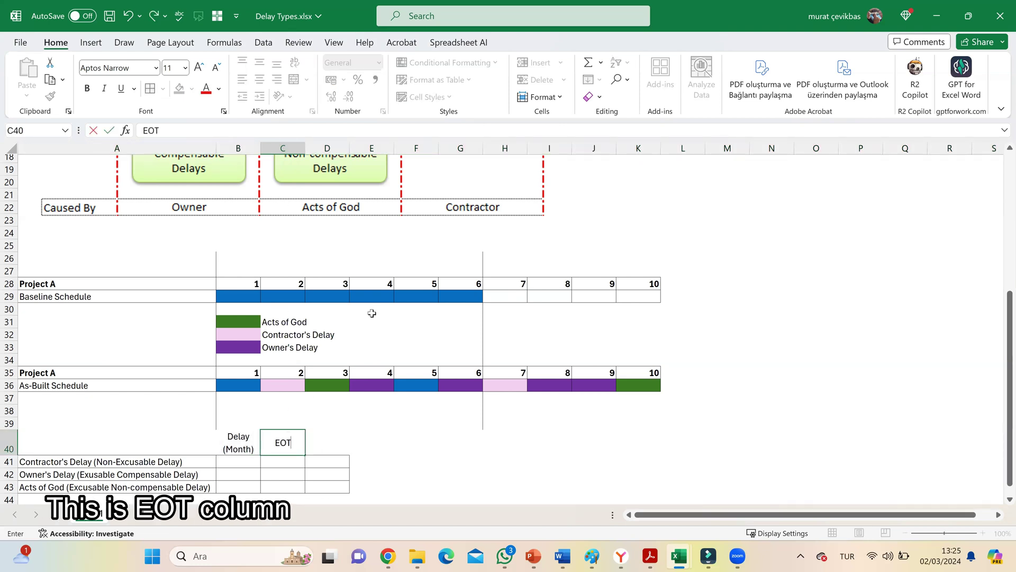
pyautogui.press('Tab')
pyautogui.write('Pro')
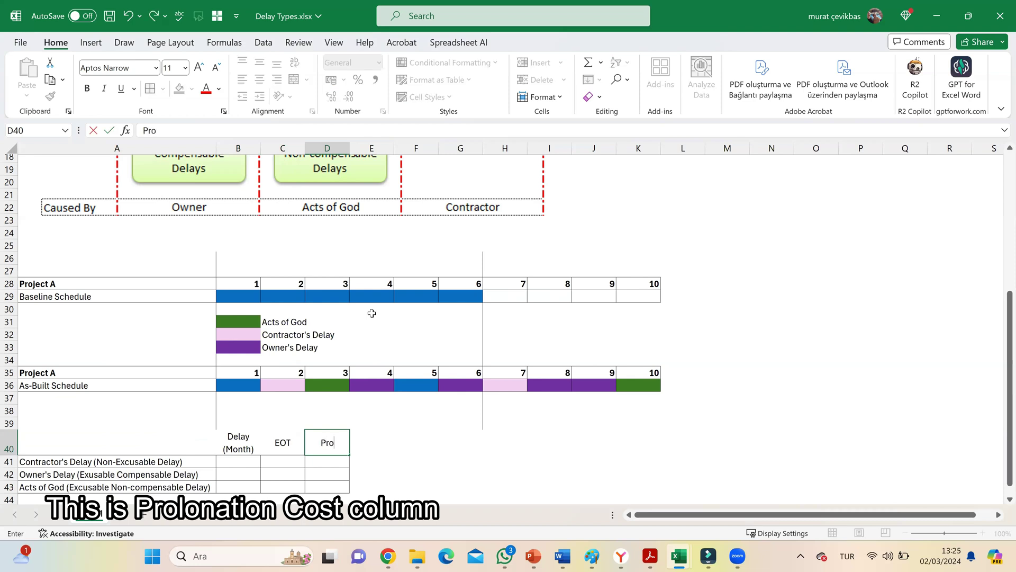
pyautogui.write('lonation Cost')
pyautogui.press('Return')
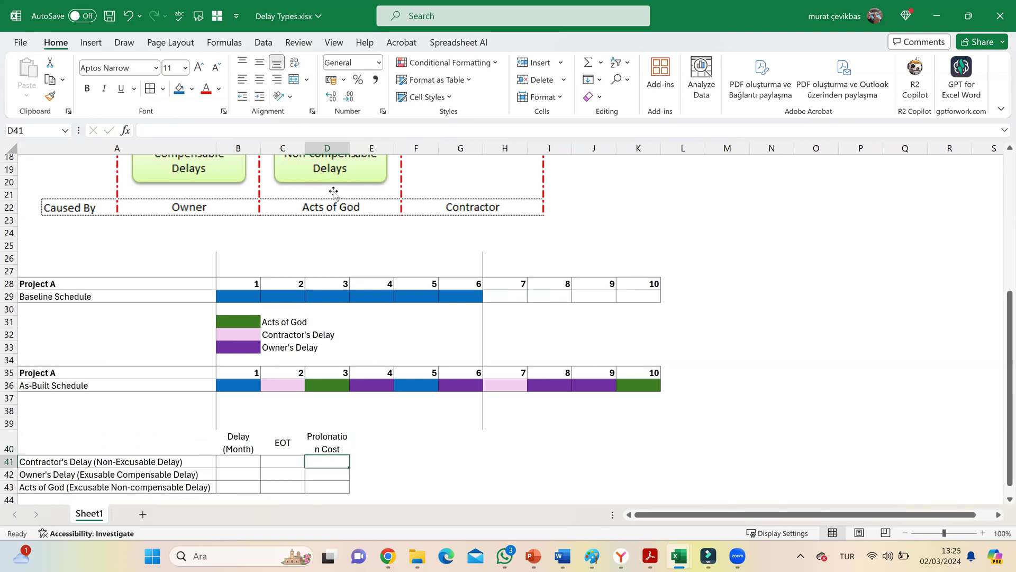
pyautogui.moveTo(349, 148); pyautogui.dragTo(355, 148)
pyautogui.scroll(-2, 251, 374)
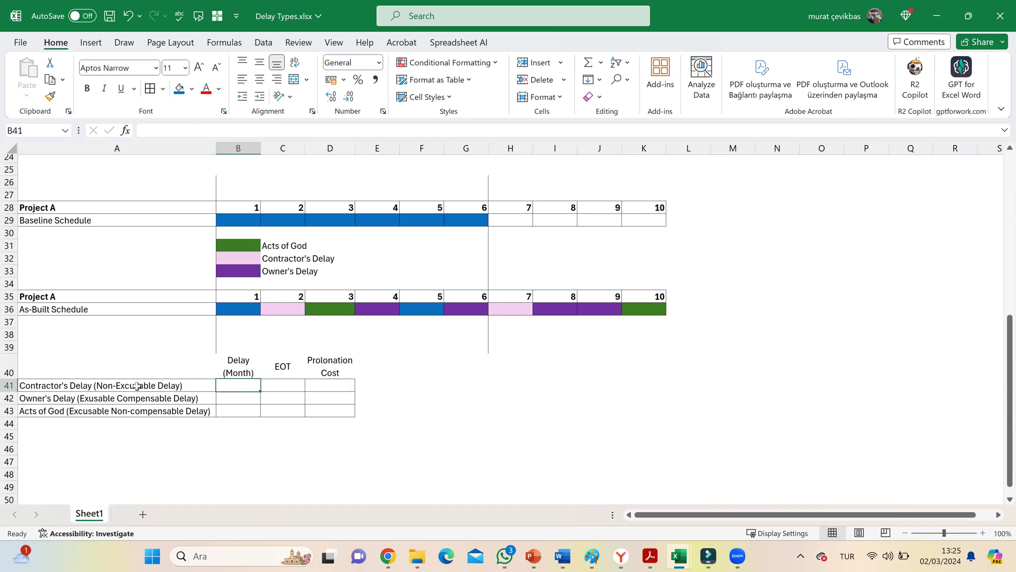
# Enter 1 month of contractor's delay in B41 and 2 months of owner's delay in B42.
pyautogui.click(517, 305)
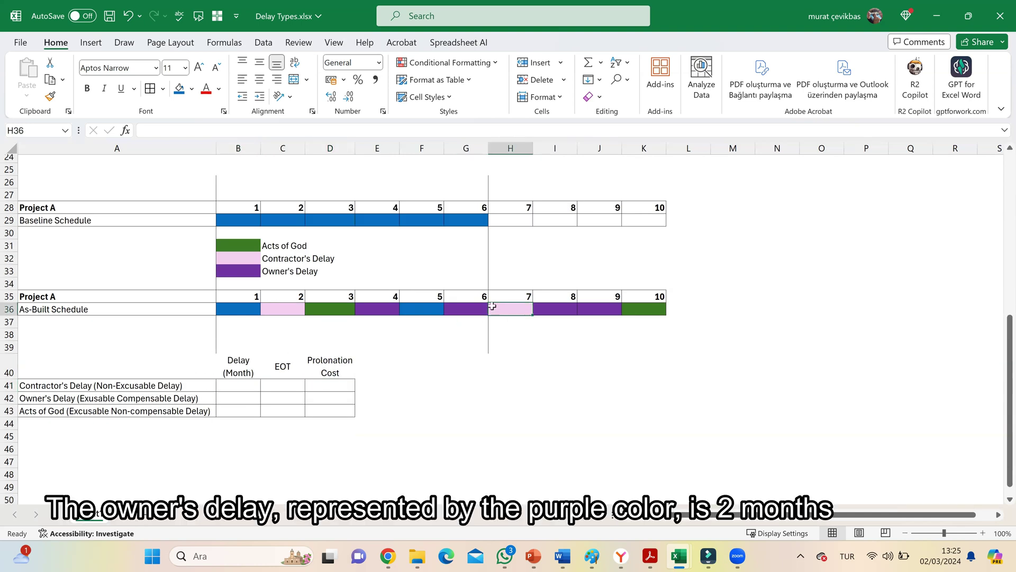
pyautogui.click(241, 383)
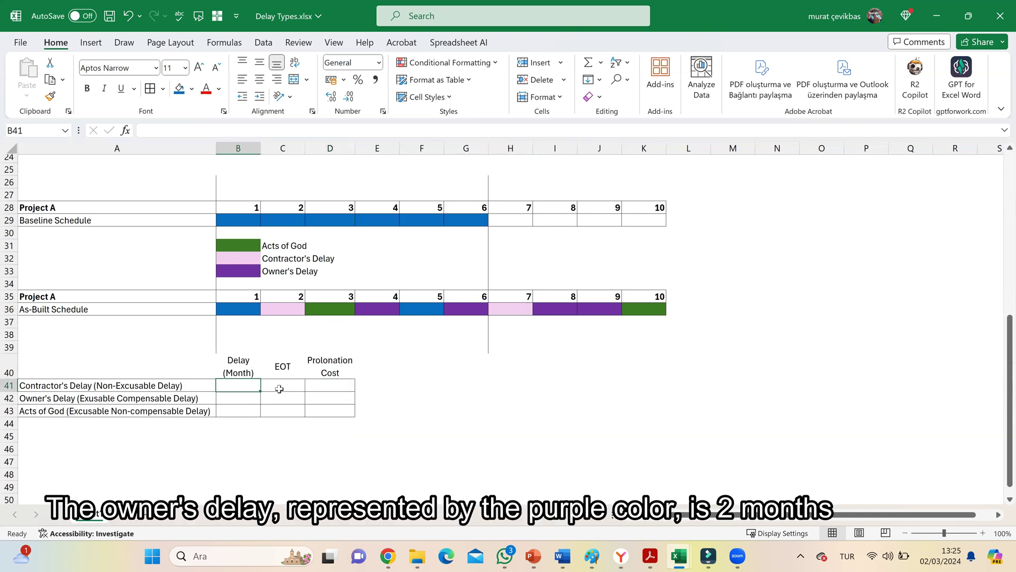
pyautogui.write('1')
pyautogui.click(202, 398)
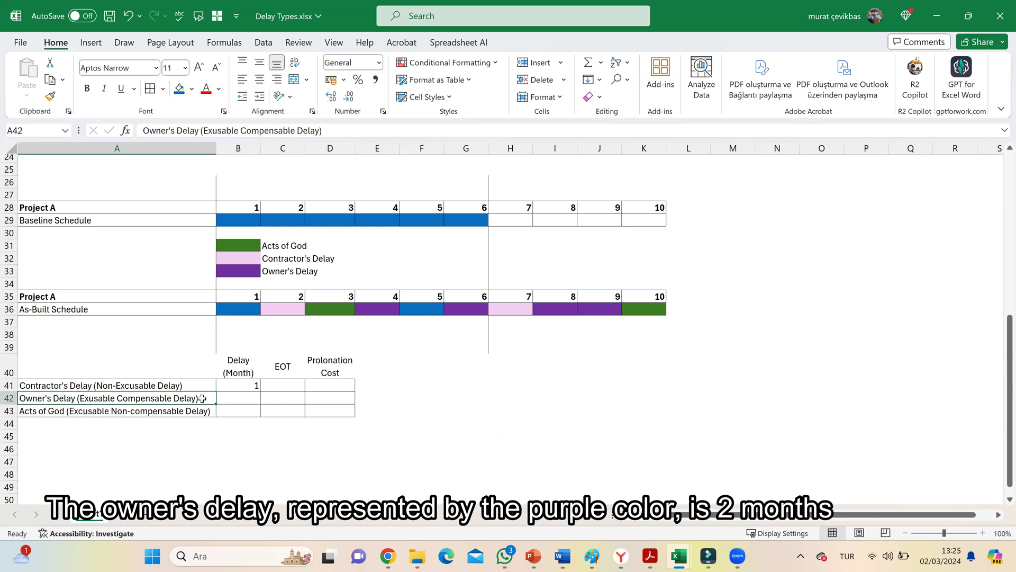
pyautogui.click(382, 308)
pyautogui.keyDown('ctrl'); pyautogui.click(465, 309); pyautogui.keyUp('ctrl')
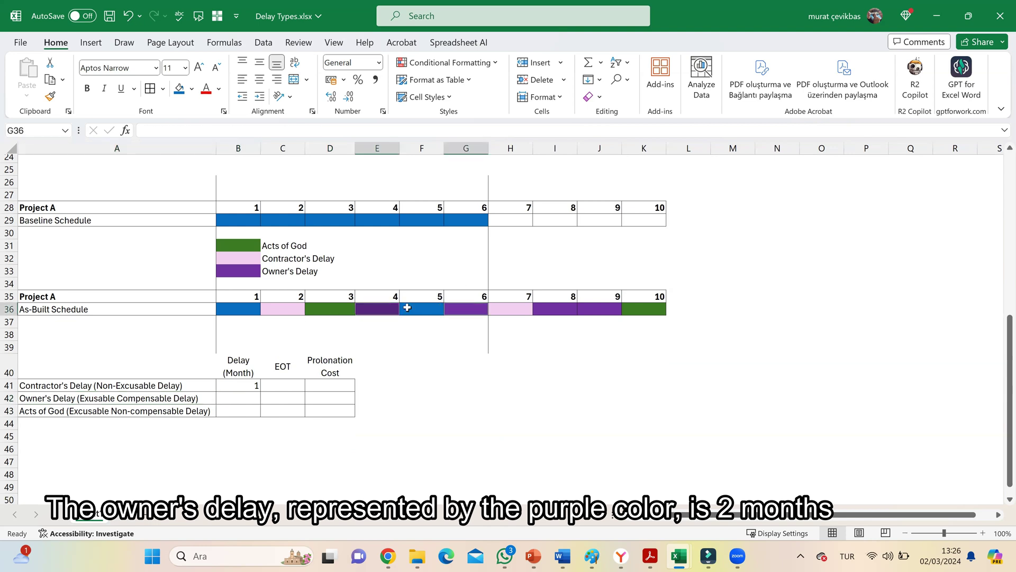
pyautogui.moveTo(572, 310); pyautogui.dragTo(606, 311)
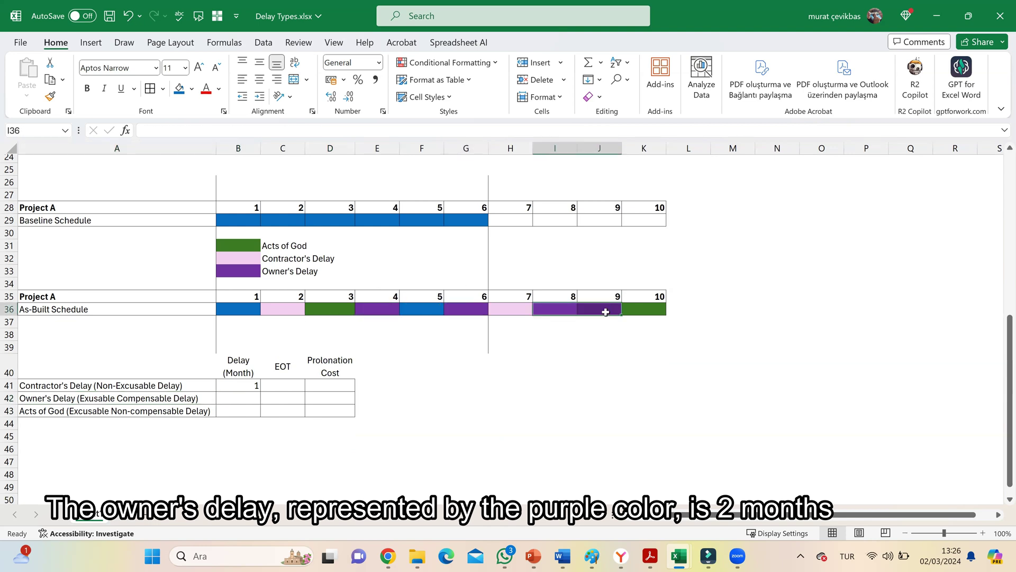
pyautogui.click(245, 400)
pyautogui.write('2')
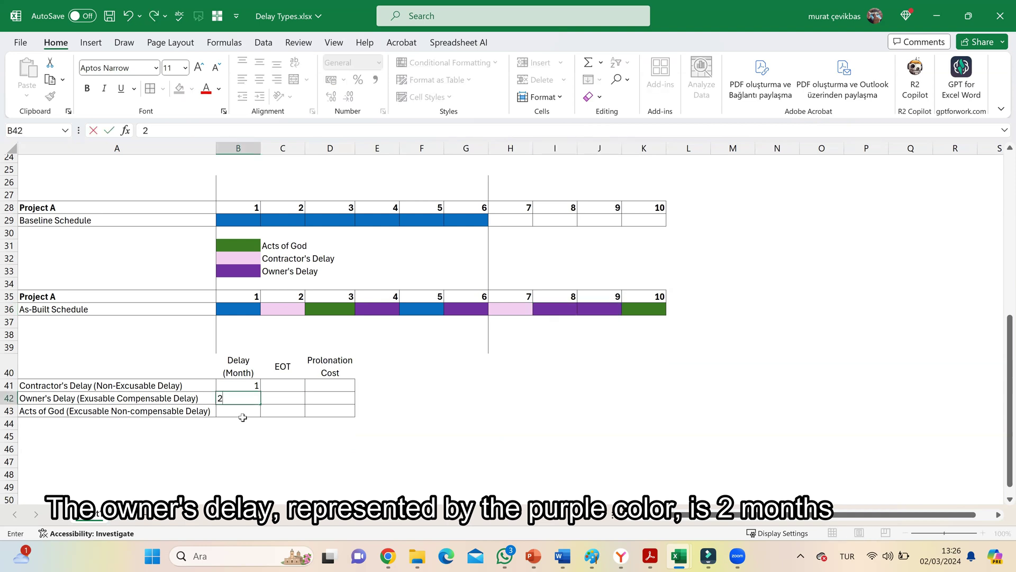
pyautogui.press('Return')
# Enter 1 month of Acts of God delay in B43.
pyautogui.click(335, 308)
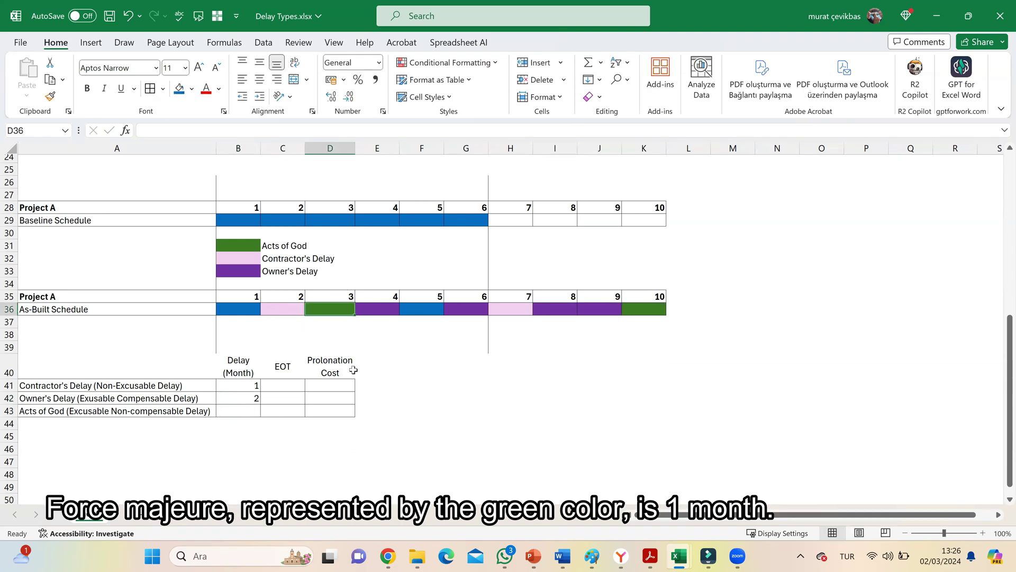
pyautogui.click(253, 409)
pyautogui.write('1')
pyautogui.press('Return')
pyautogui.press('Return')
pyautogui.press('Return')
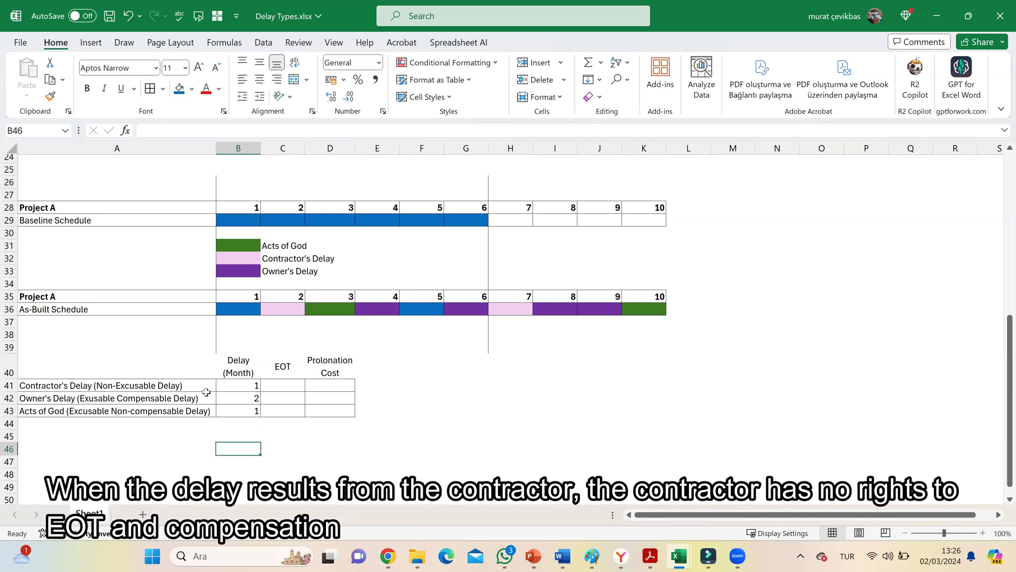
# Enter x in C41 and D41 for the contractor's delay under EOT and Prolonation Cost.
pyautogui.click(281, 386)
pyautogui.write('x')
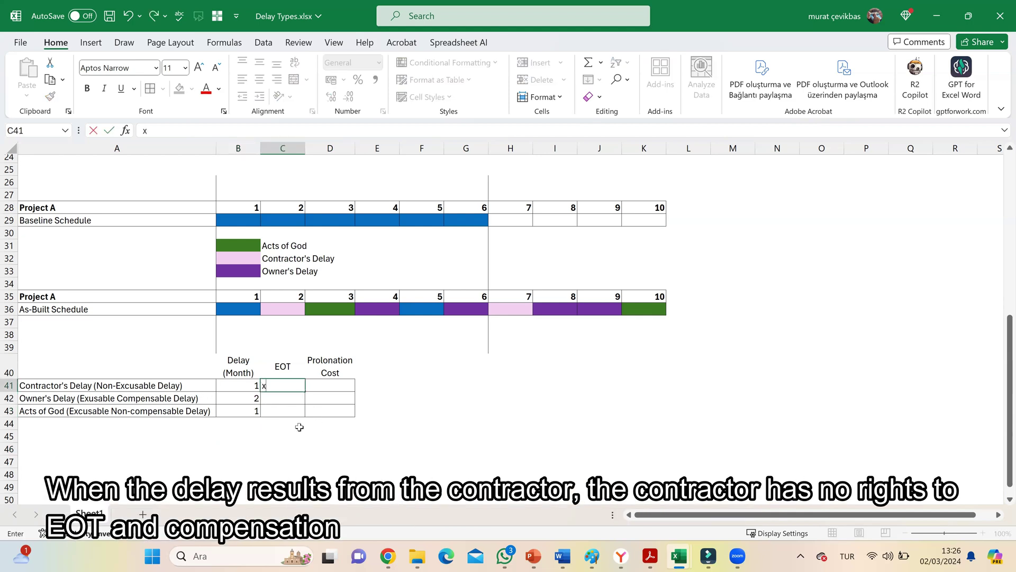
pyautogui.click(332, 387)
pyautogui.write('x')
pyautogui.click(278, 407)
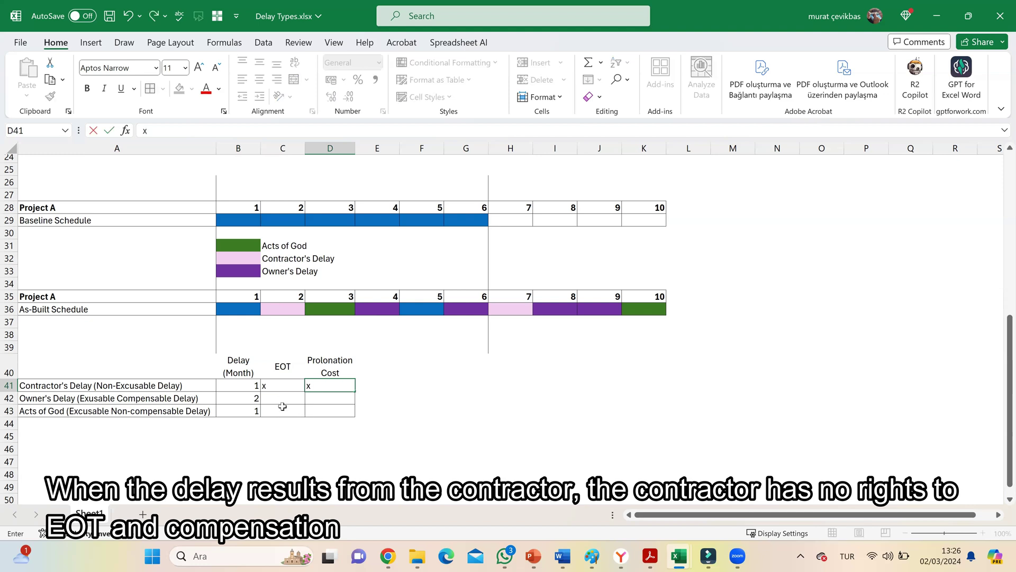
# Centre the entitlement entries in C41:D43 both horizontally and vertically.
pyautogui.moveTo(276, 384); pyautogui.dragTo(324, 411)
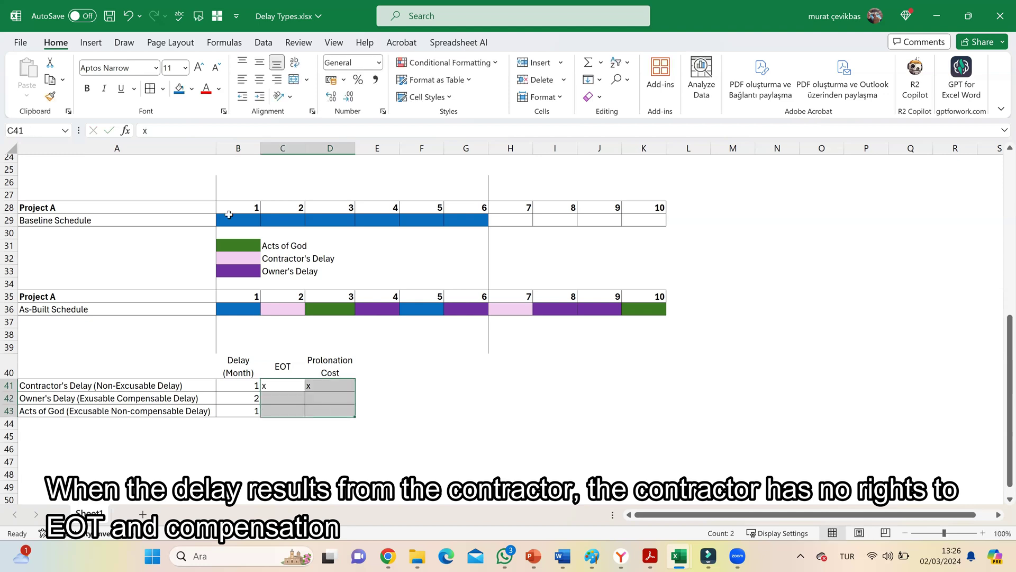
pyautogui.click(260, 79)
pyautogui.click(259, 62)
pyautogui.click(119, 405)
# Set the owner's delay cells C42:D42 to the Wingdings 2 font.
pyautogui.click(281, 403)
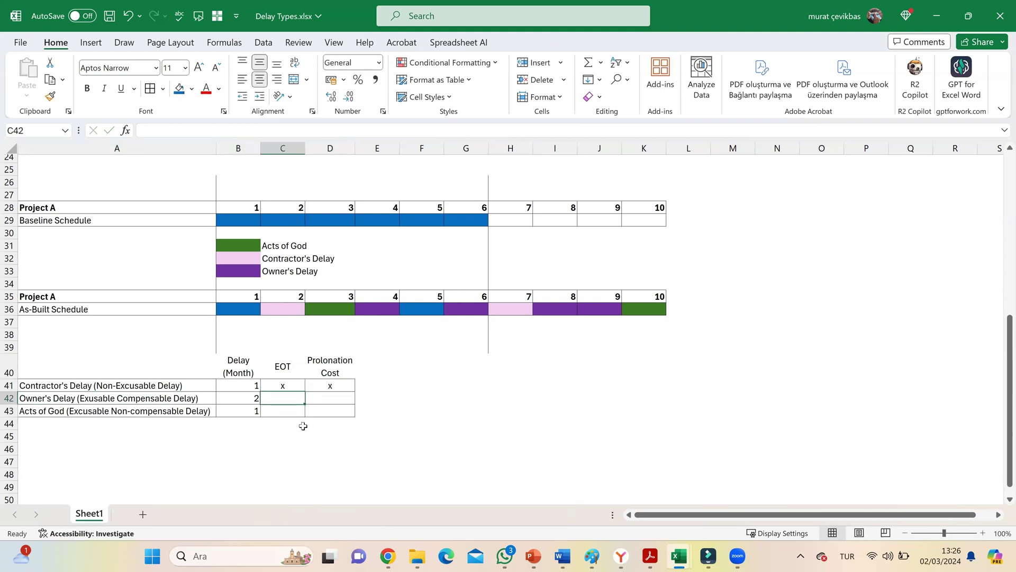
pyautogui.click(330, 398)
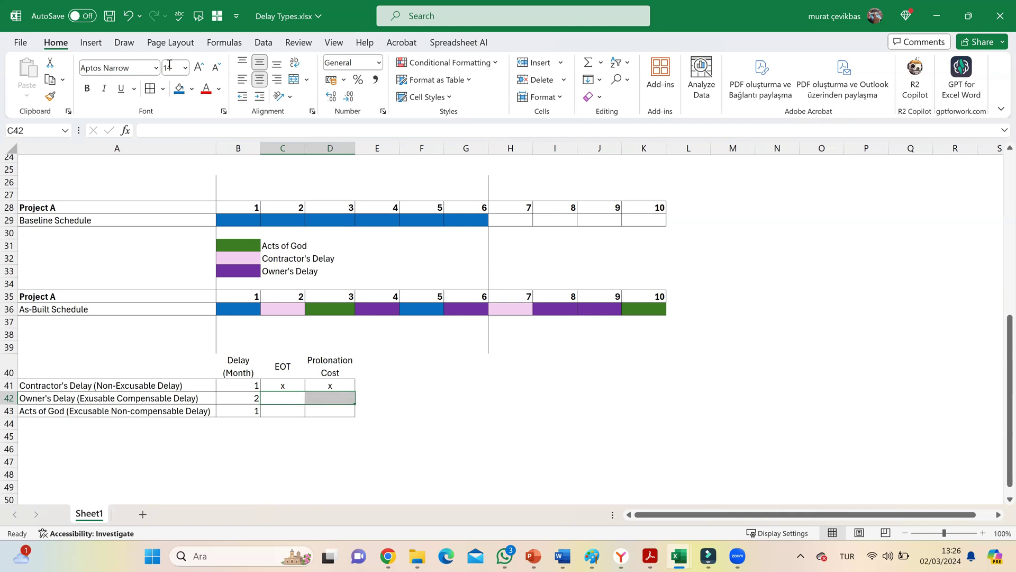
pyautogui.click(156, 68)
pyautogui.write('wingdings 2')
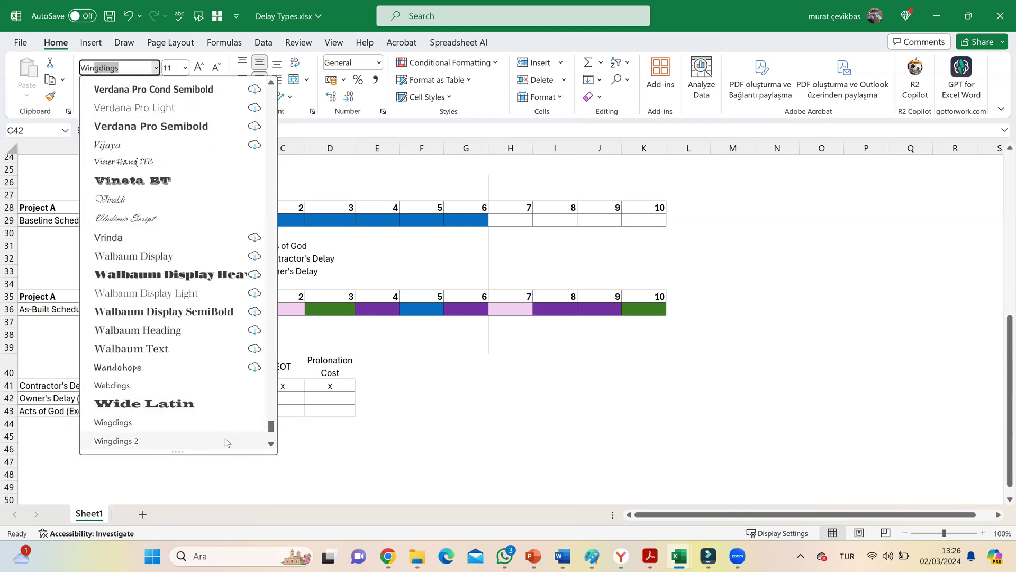
pyautogui.press('Return')
# Type P ticks in the owner's EOT and Prolonation Cost cells and the Acts of God EOT cell.
pyautogui.click(281, 398)
pyautogui.write('P')
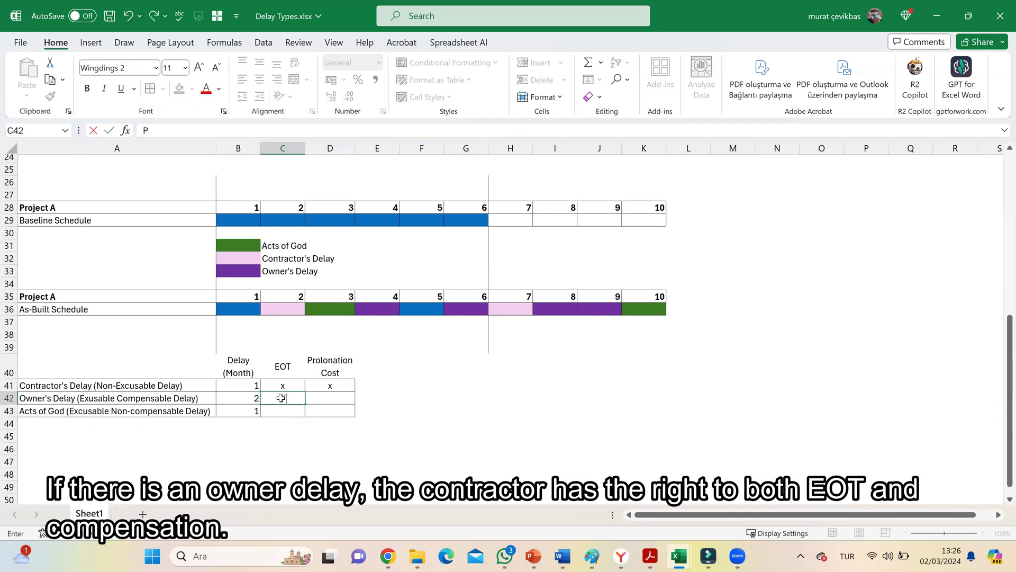
pyautogui.press('Tab')
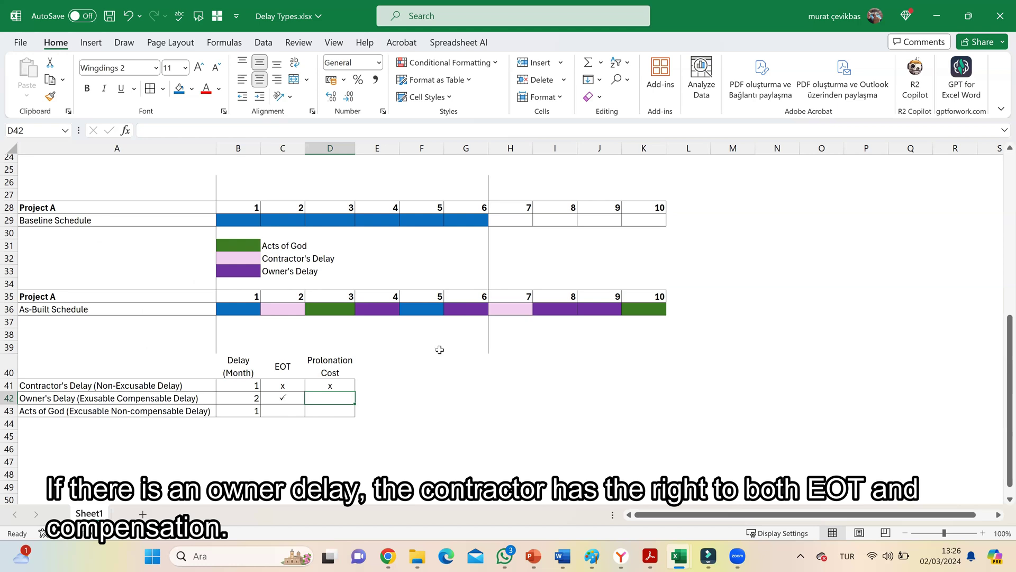
pyautogui.write('P')
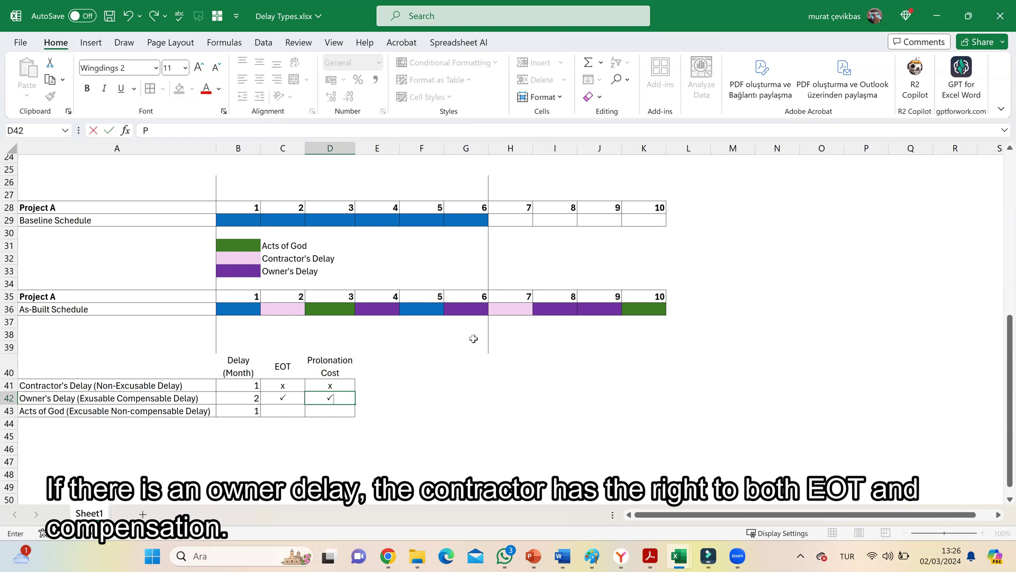
pyautogui.press('Return')
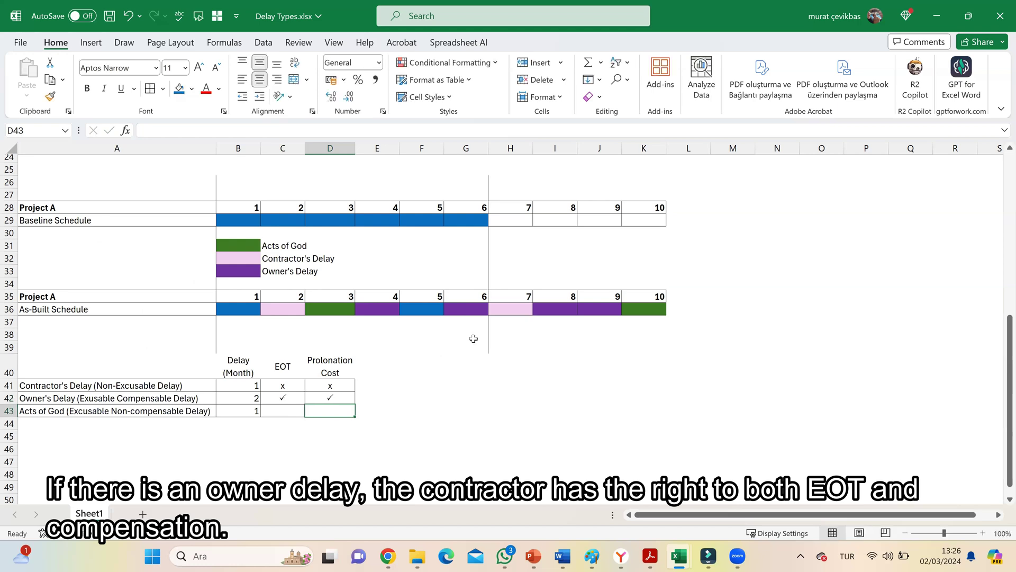
pyautogui.press('Left')
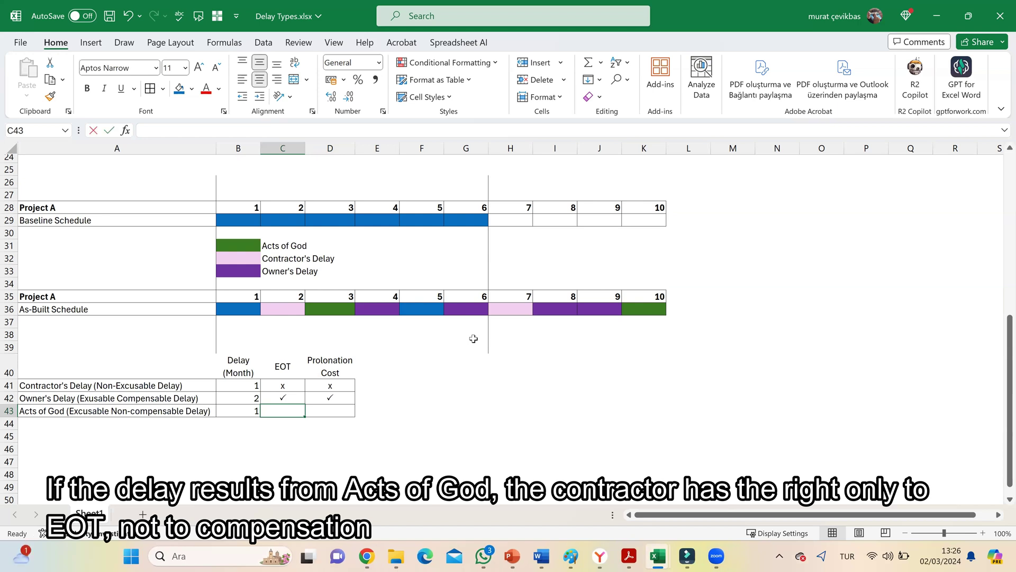
pyautogui.write('P')
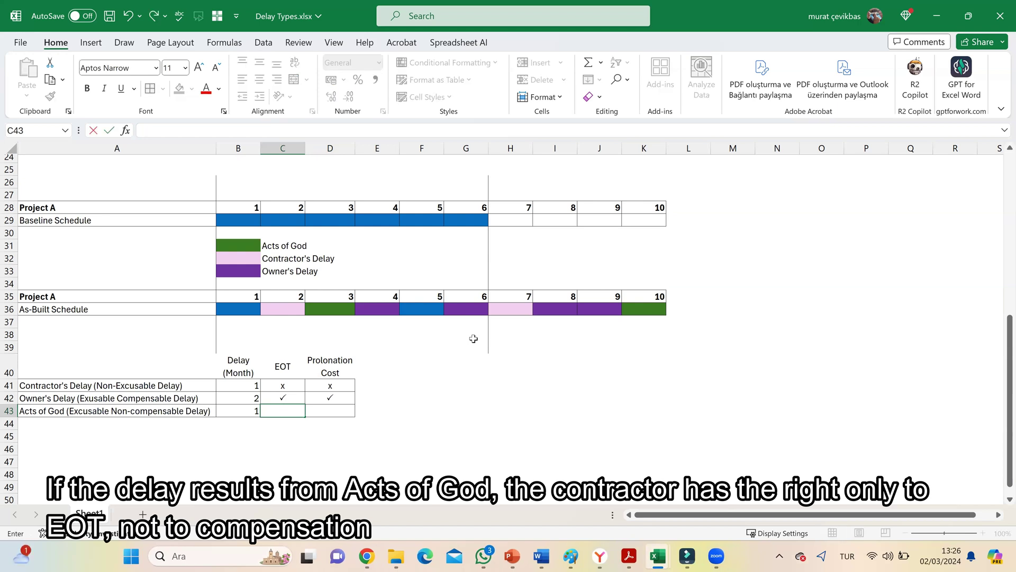